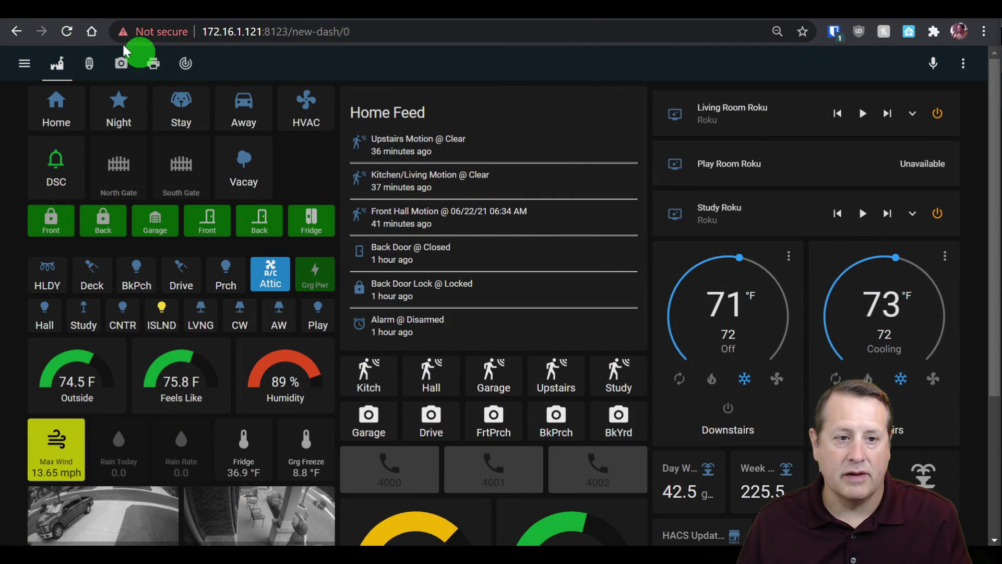
Open the ESPHome add-on's info page from Supervisor's installed add-ons.
click(24, 63)
scroll(83, 381, down, 3)
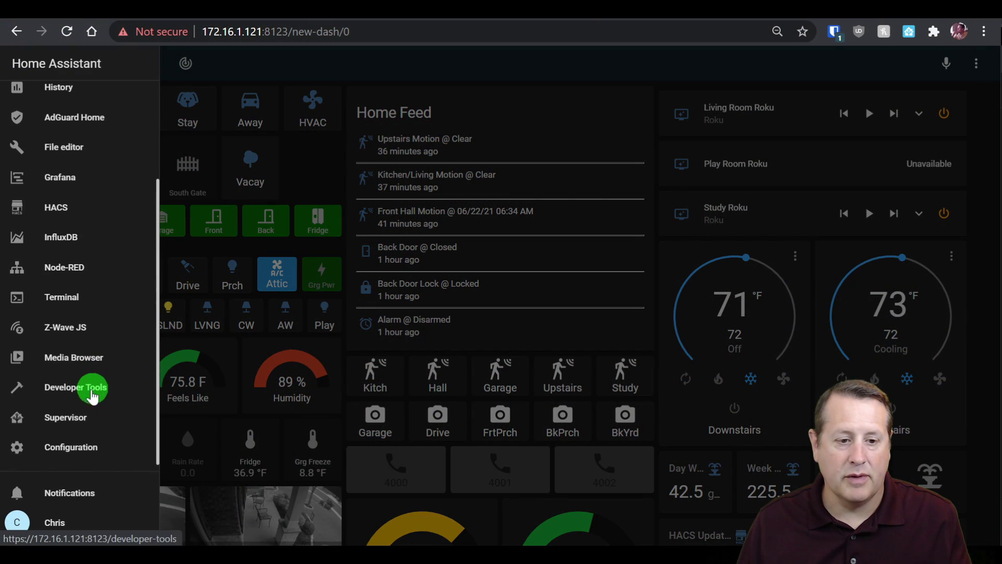
click(73, 426)
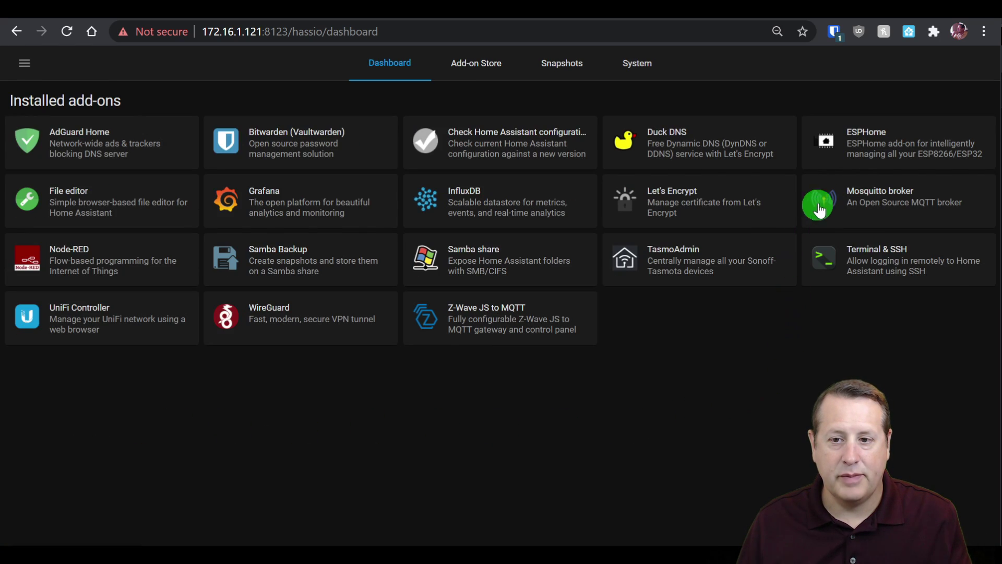
click(867, 144)
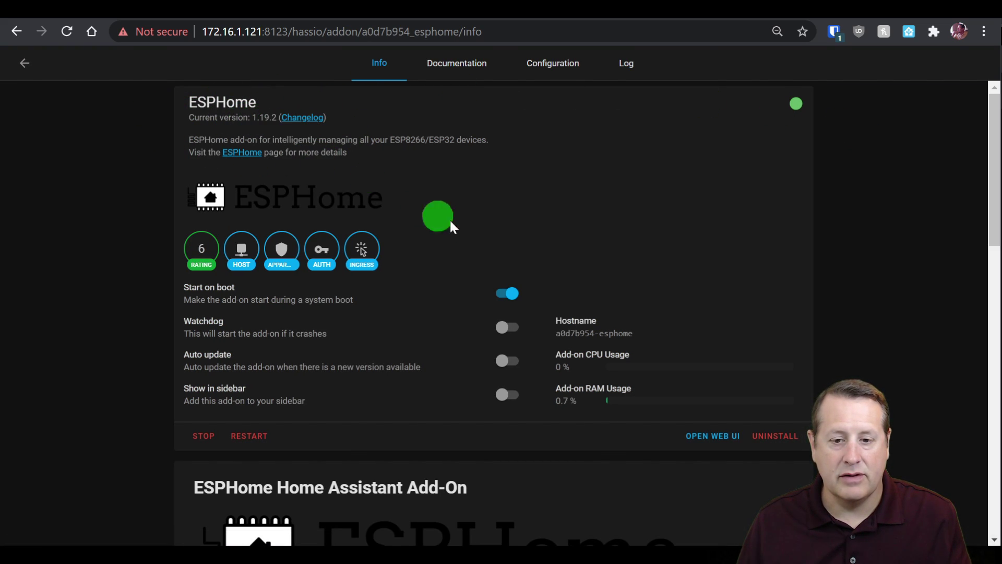
Launch the ESPHome web UI so the dashboard lists guest_br_node and study-node.
click(714, 436)
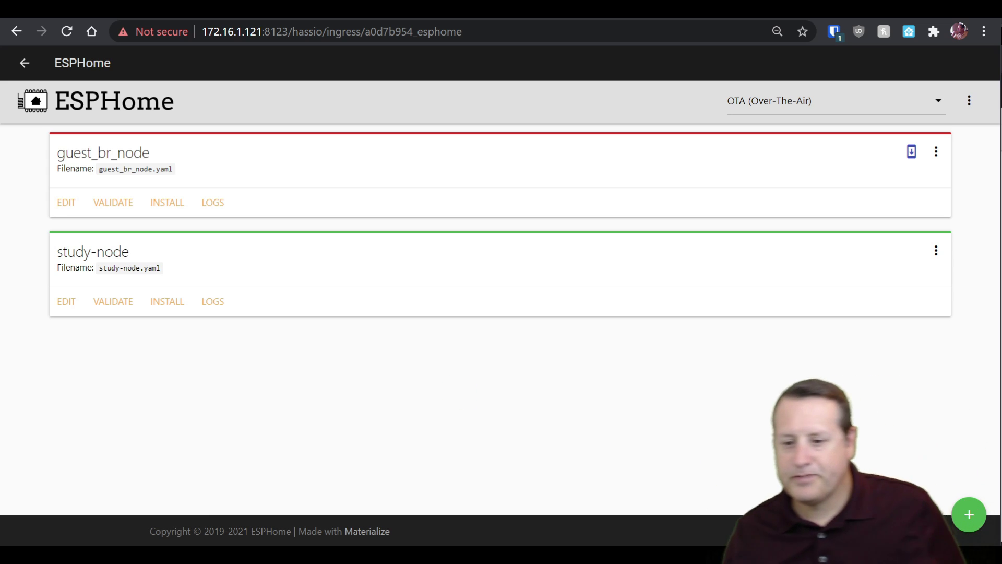
Create a new office-node configuration with Wi-Fi SSID ytdemo and its password, and submit it.
click(973, 517)
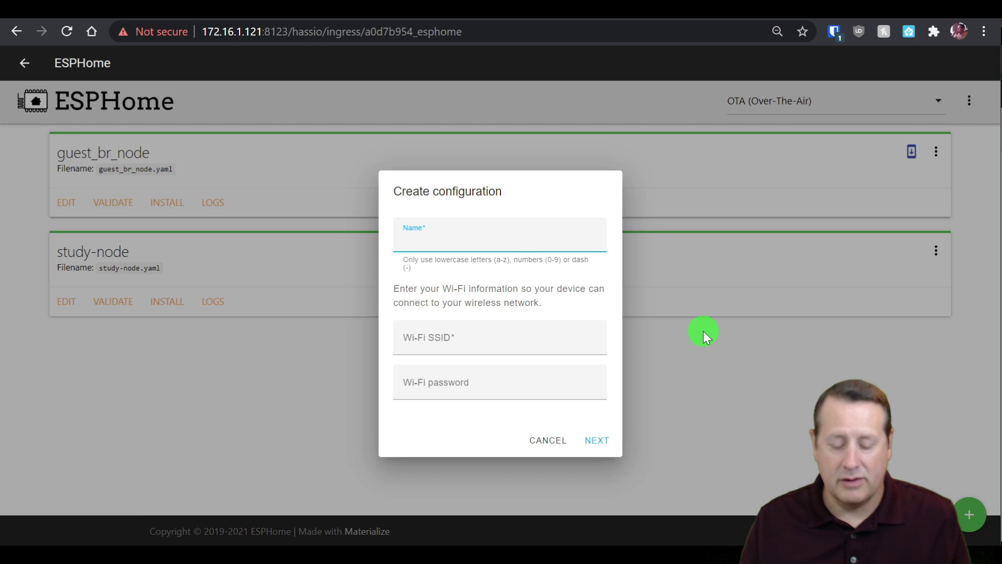
text(of)
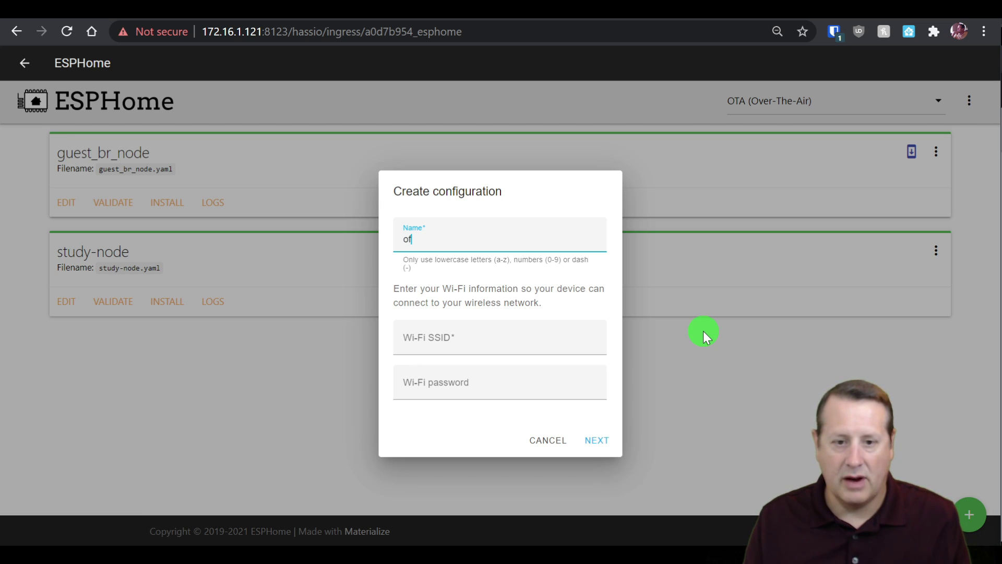
text(fice-node)
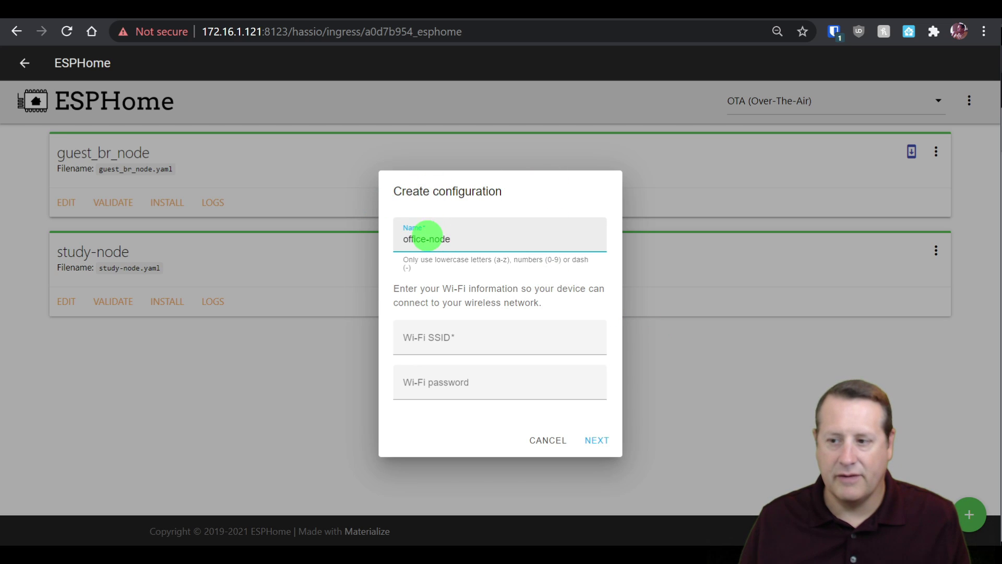
click(470, 343)
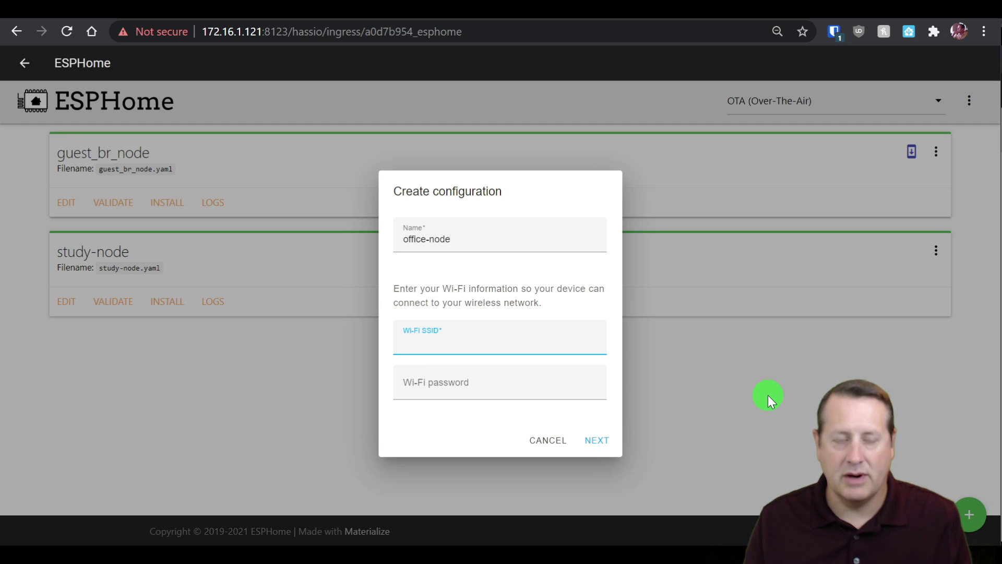
text(ytdemo)
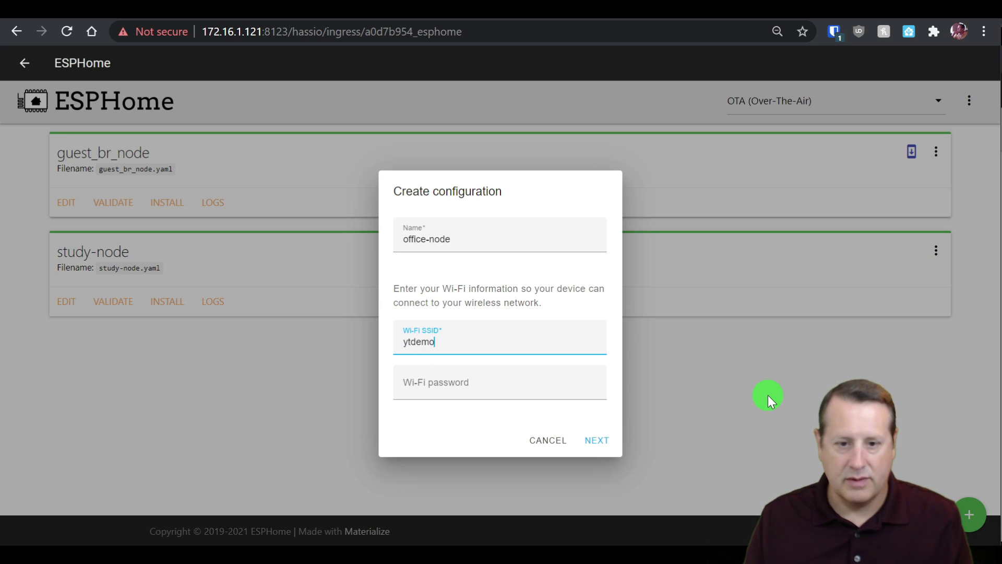
key(Tab)
text(•••••••••)
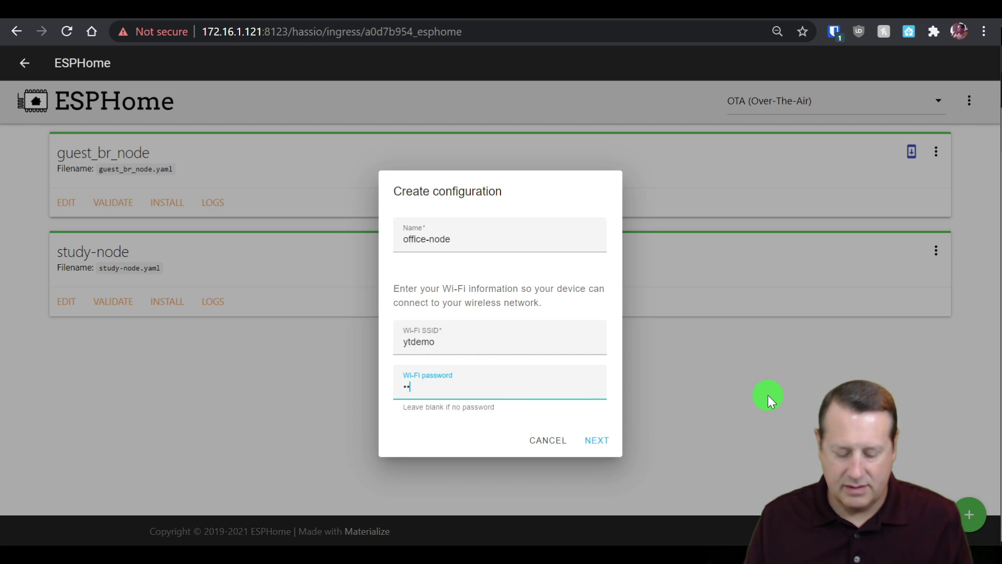
text(••)
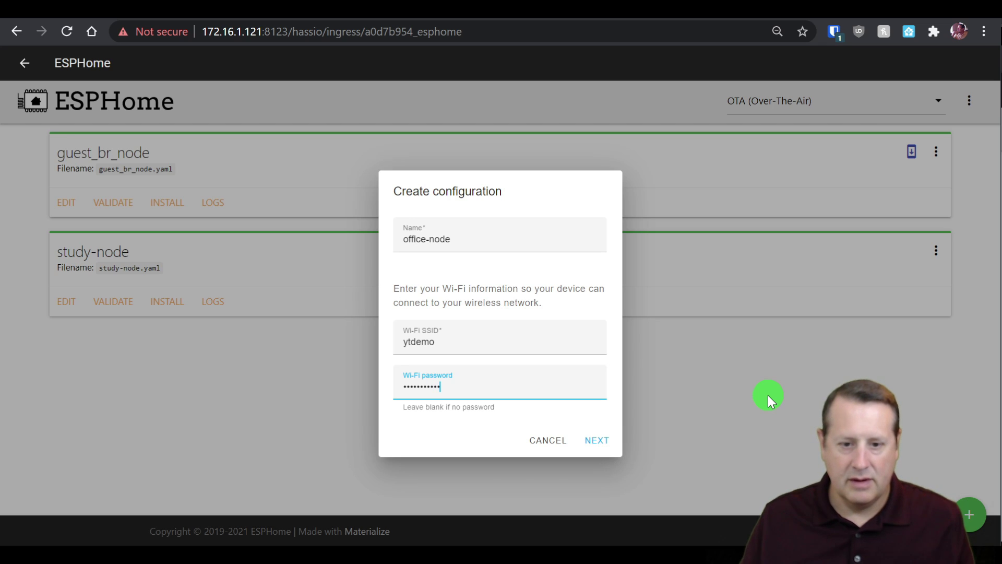
click(598, 440)
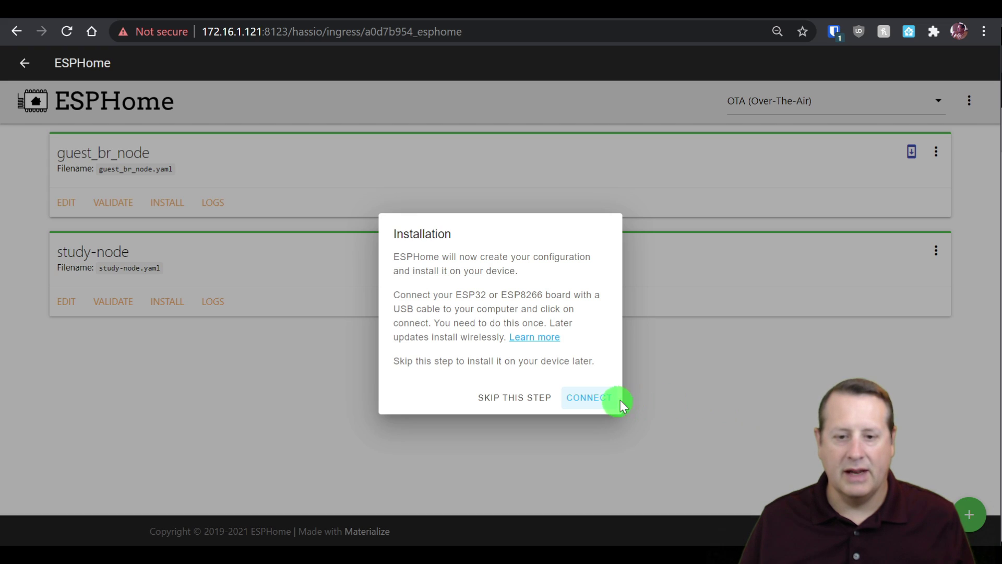
Connect to the board over USB and pick the CP2104 USB to UART port COM9.
click(600, 402)
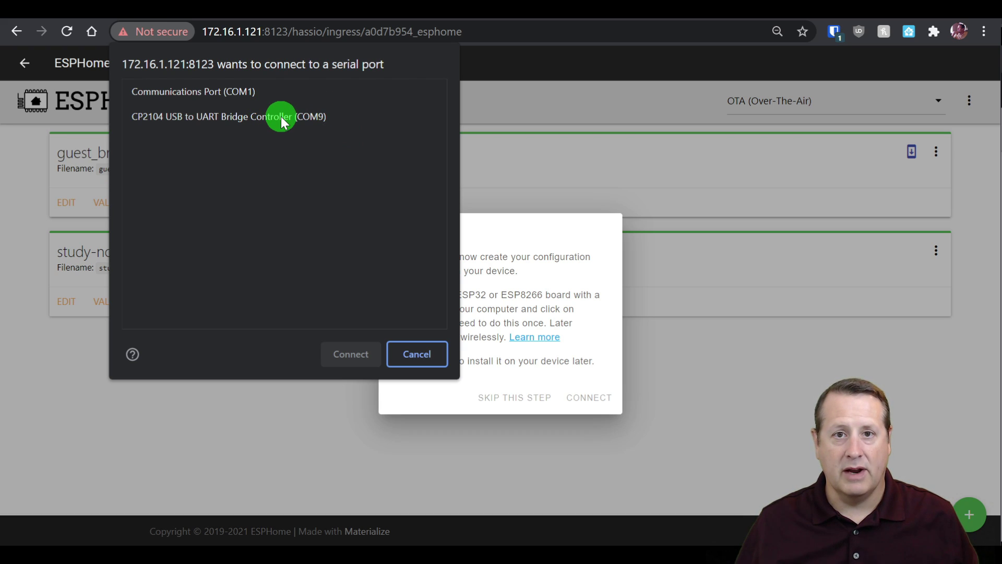
click(251, 117)
Confirm the COM9 connection and let the office-node firmware install.
click(339, 354)
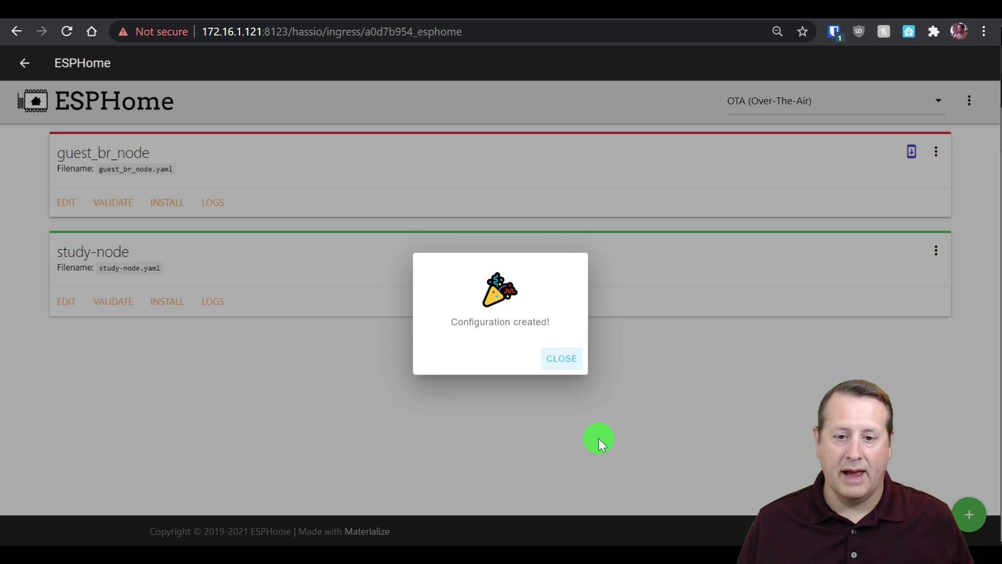
Close the Configuration created! dialog so office-node shows on the dashboard.
click(563, 360)
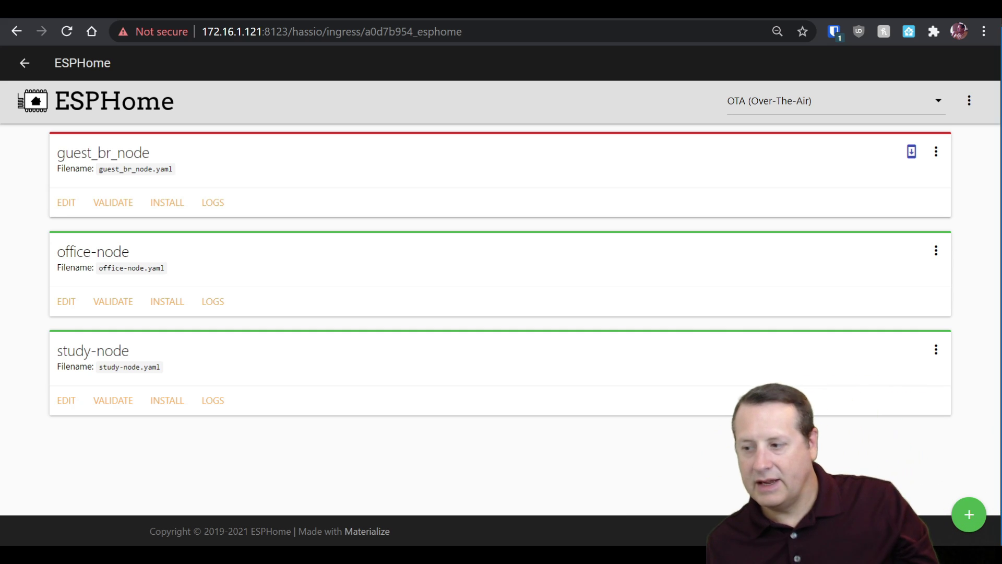
Create an esp8266-demo configuration on Wi-Fi ytdemo with its password, and submit it.
click(968, 515)
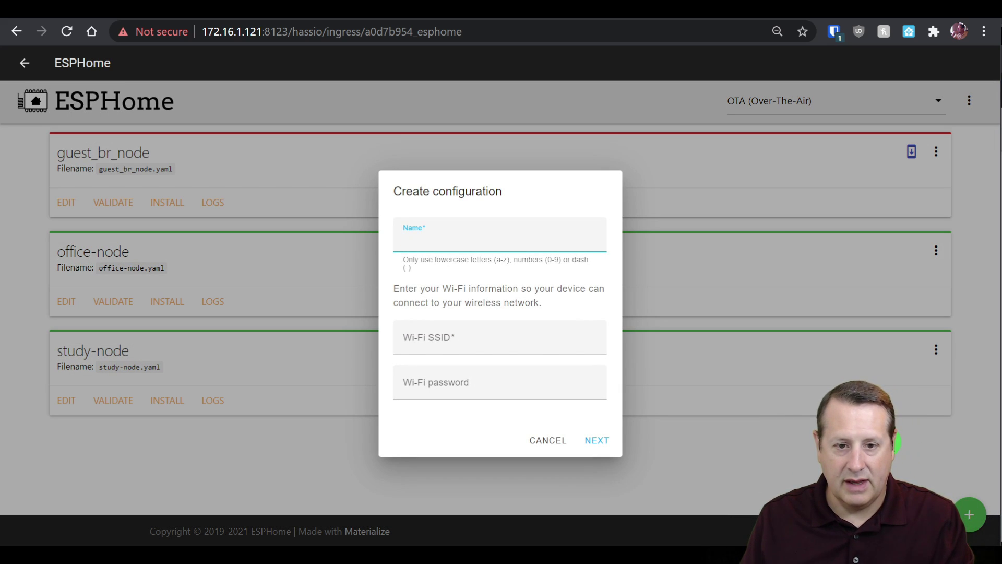
text(es)
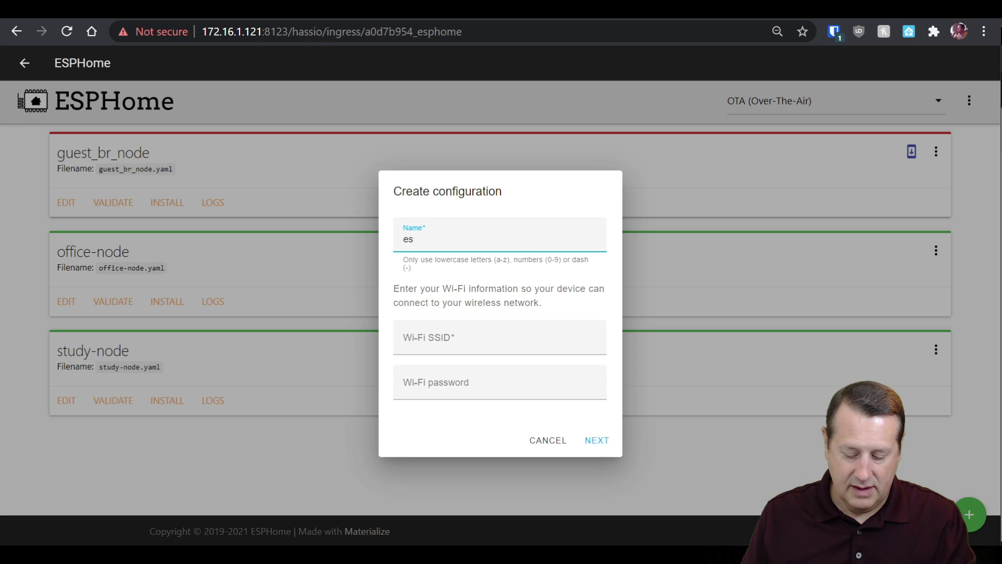
text(p8266)
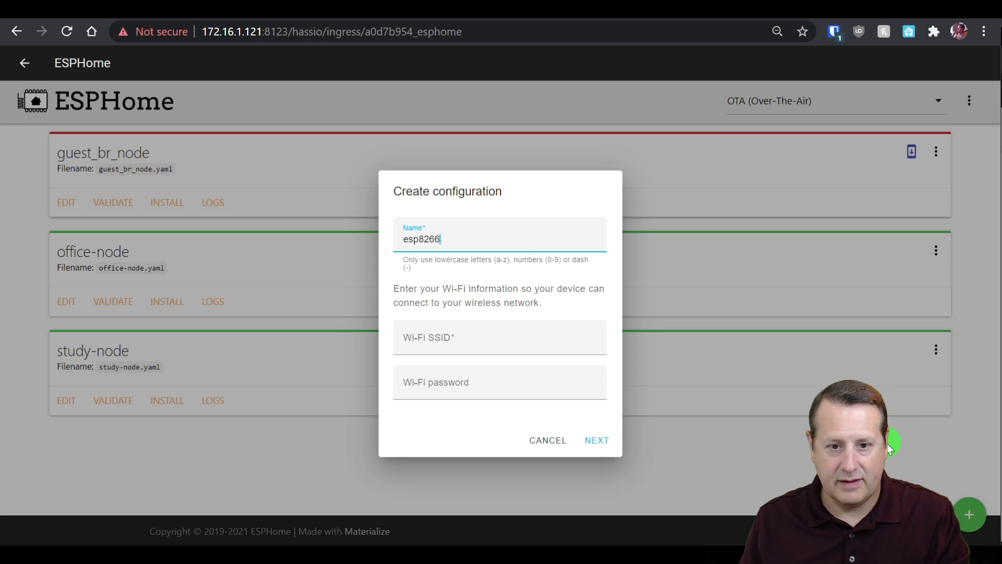
text(-demo)
key(Tab)
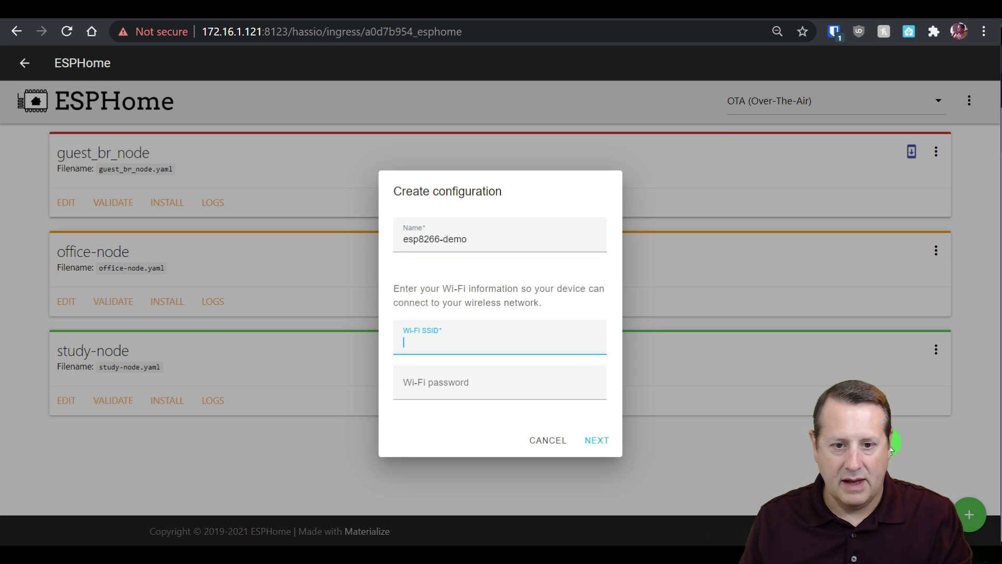
text(ytdemo)
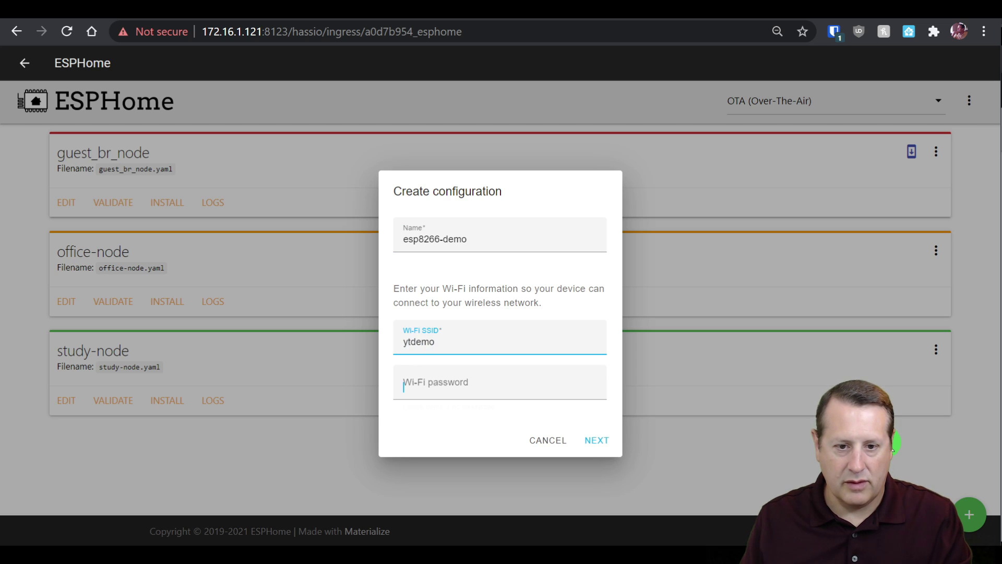
key(Tab)
text(********)
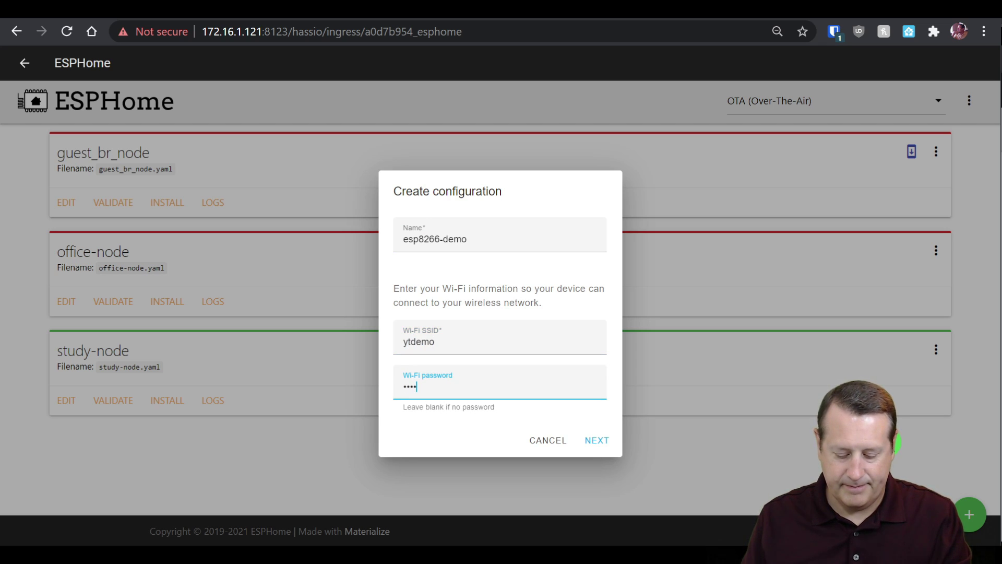
text(***)
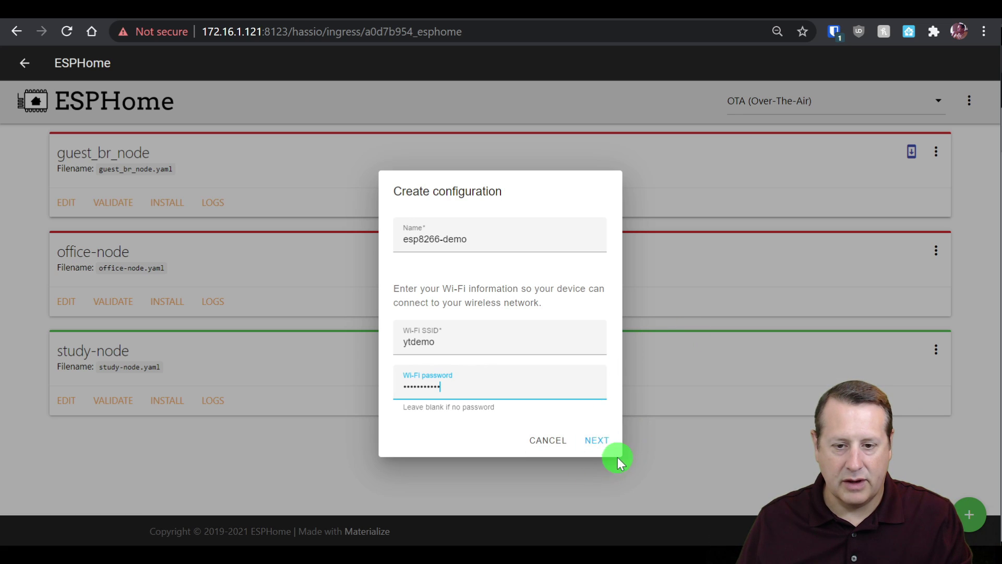
click(606, 442)
Connect to the board through the paired USB Serial (COM5) port and finish the install.
click(589, 400)
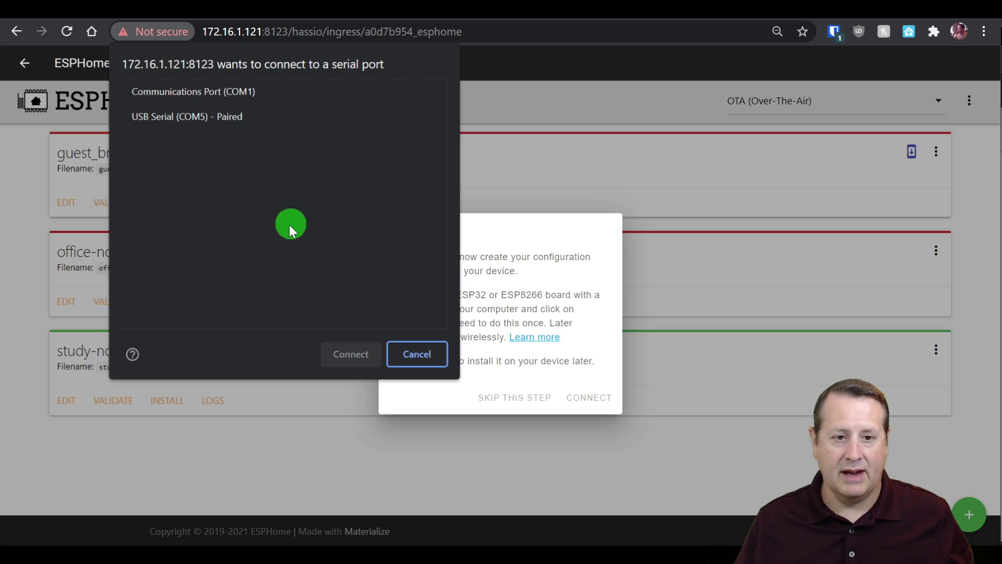
click(206, 117)
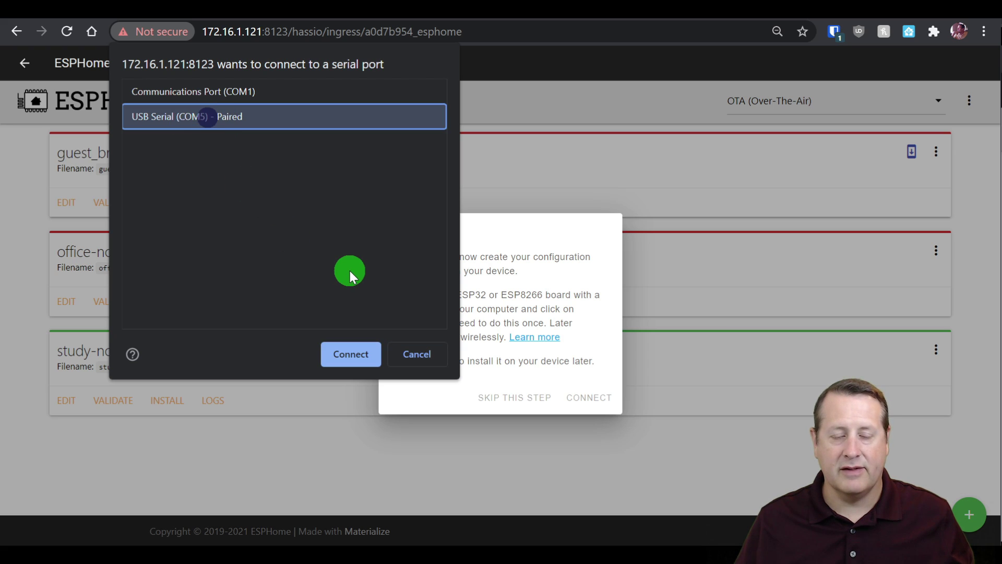
click(352, 358)
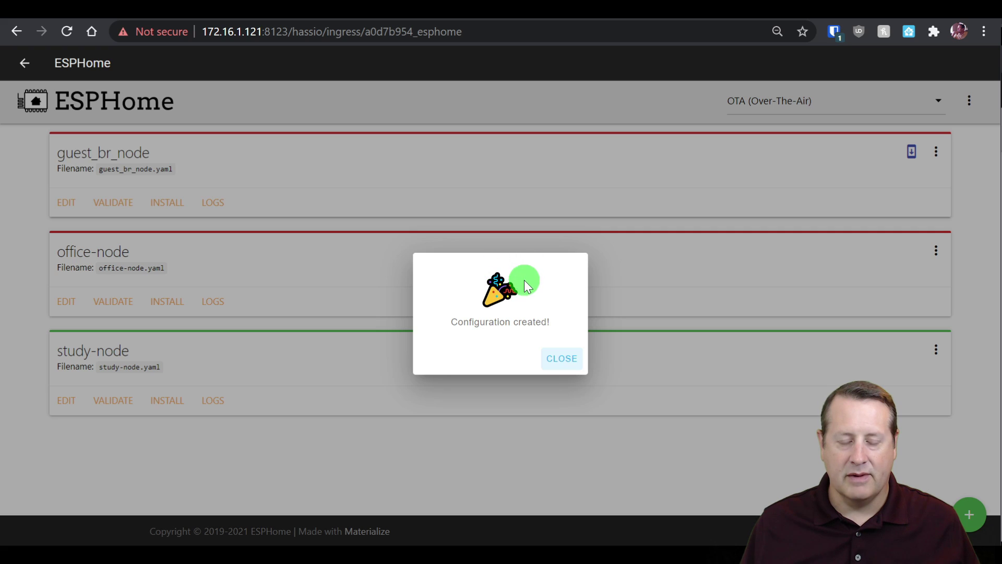
Dismiss the Configuration created! dialog, leaving esp8266-demo listed, and open a new browser tab.
click(562, 360)
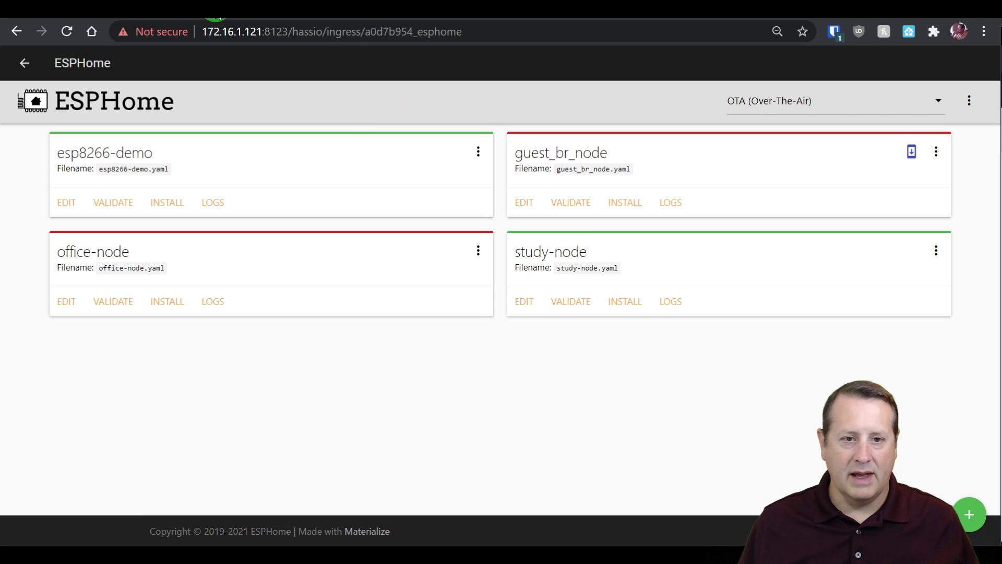
click(215, 17)
Load esphome.io in the new tab and browse down the documentation homepage.
text(es)
key(Return)
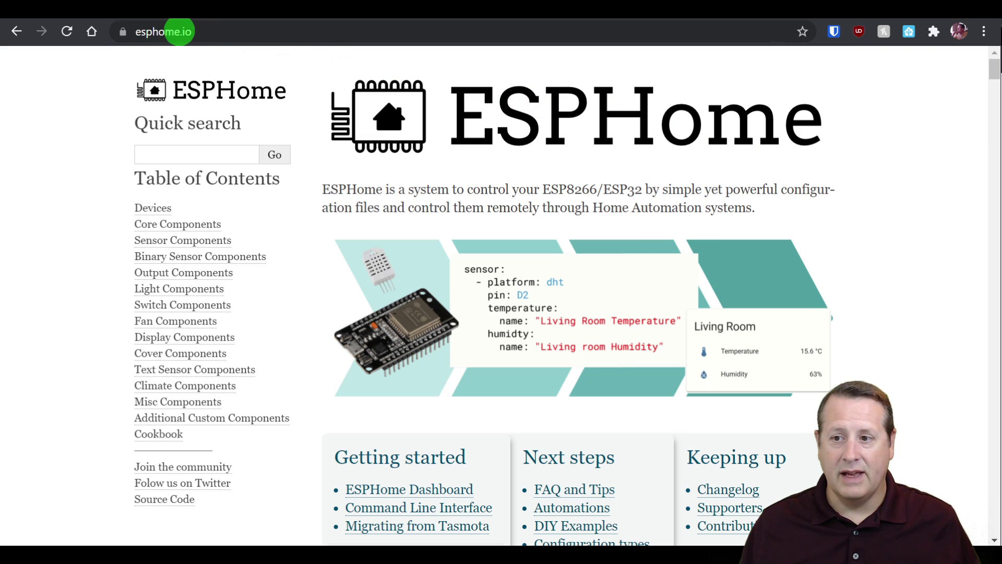
scroll(846, 246, down, 5)
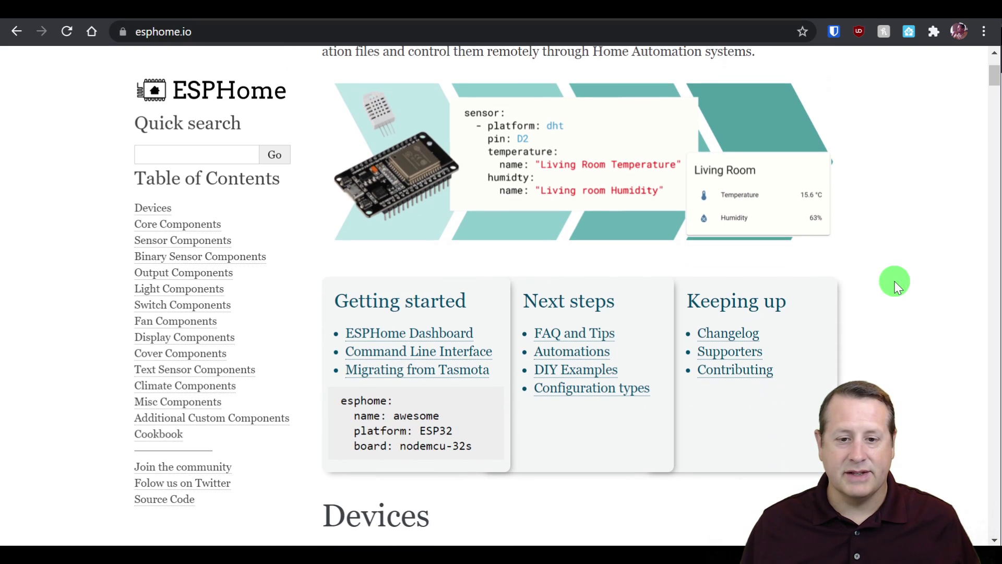
scroll(895, 284, down, 5)
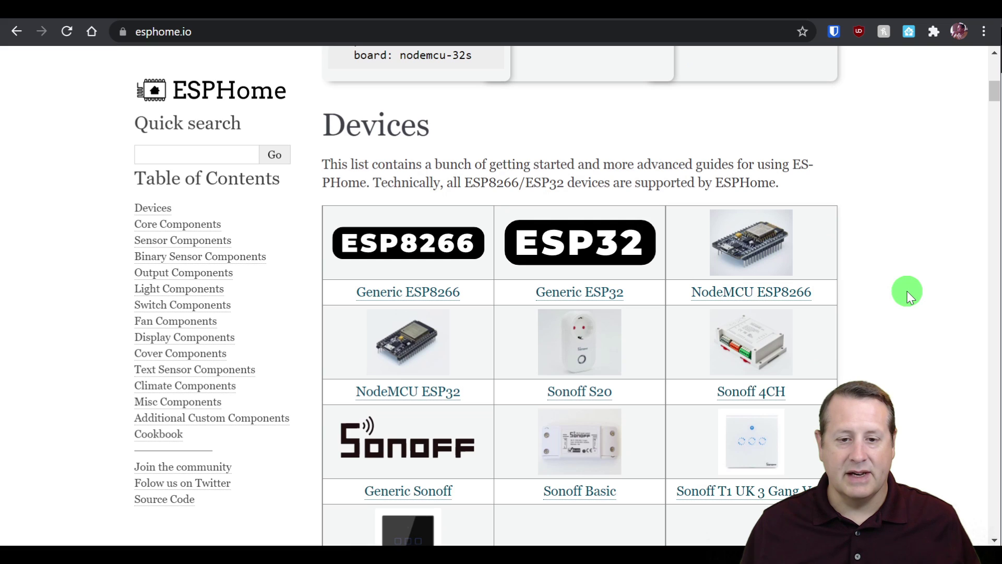
scroll(906, 295, up, 3)
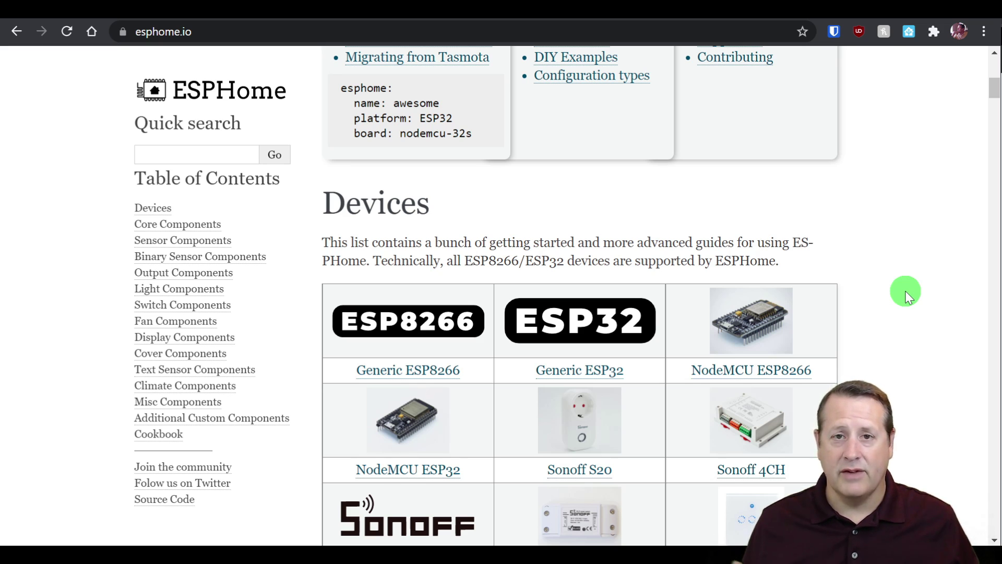
scroll(891, 322, down, 5)
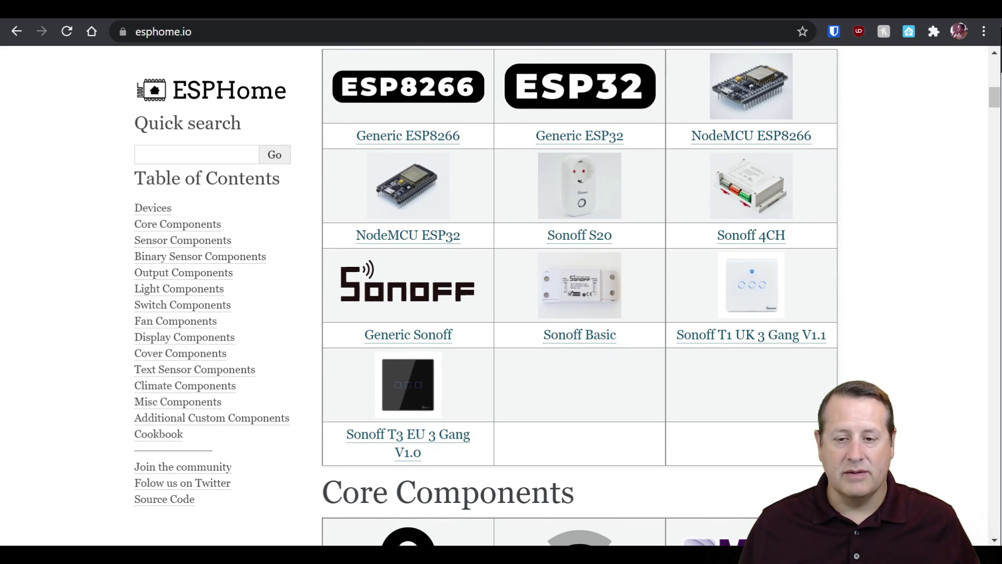
scroll(912, 419, up, 9)
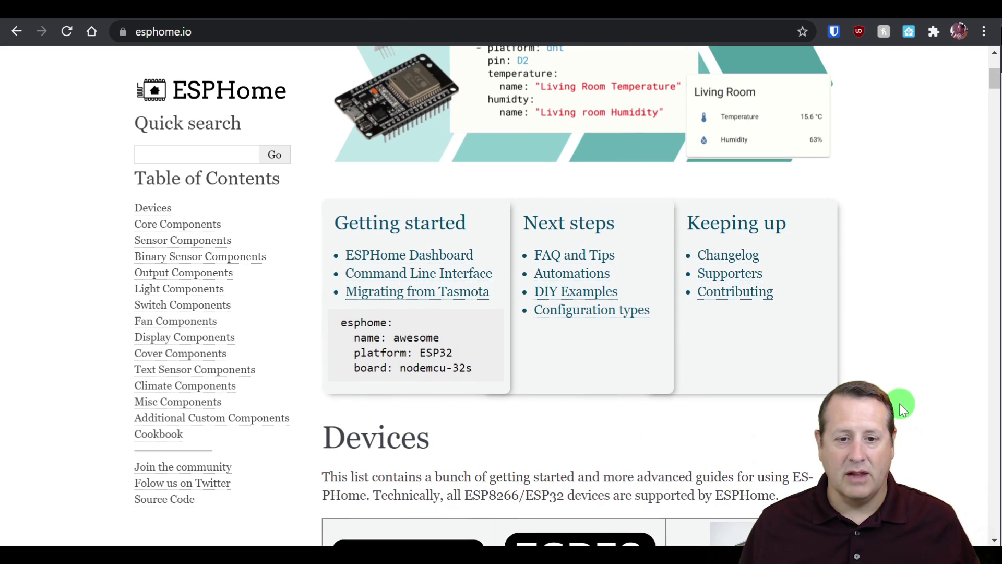
scroll(908, 416, down, 16)
scroll(903, 410, down, 2)
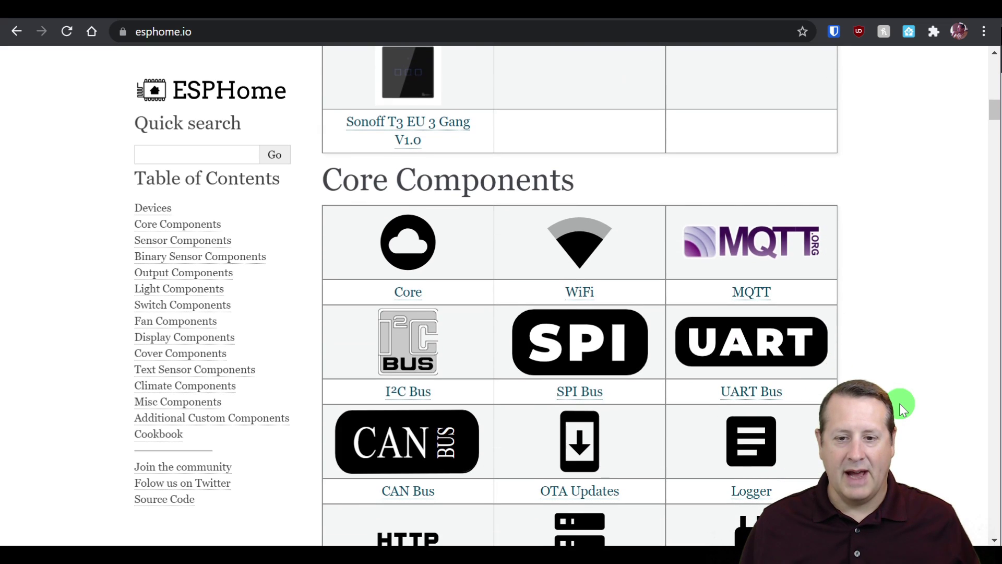
scroll(902, 405, down, 2)
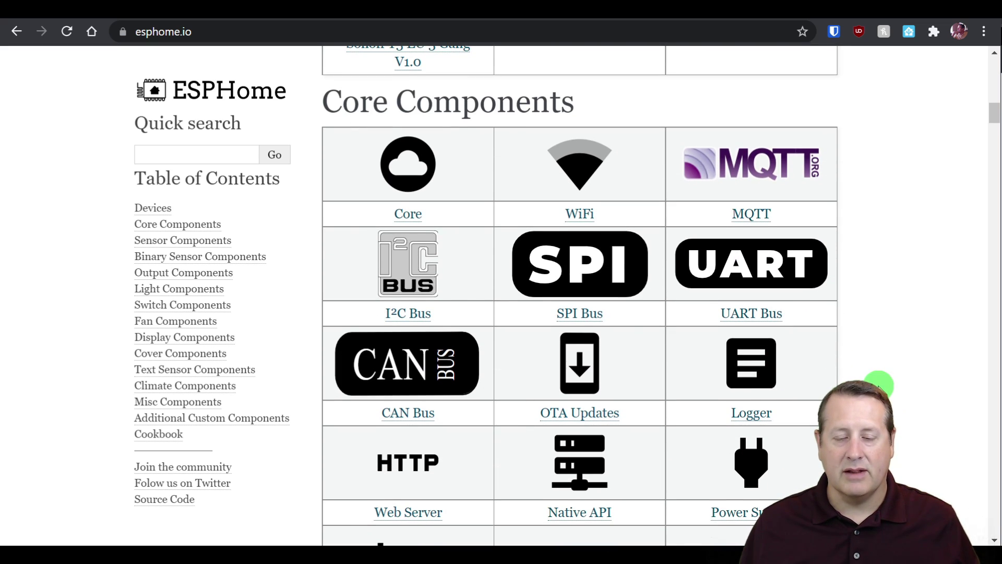
scroll(899, 360, down, 3)
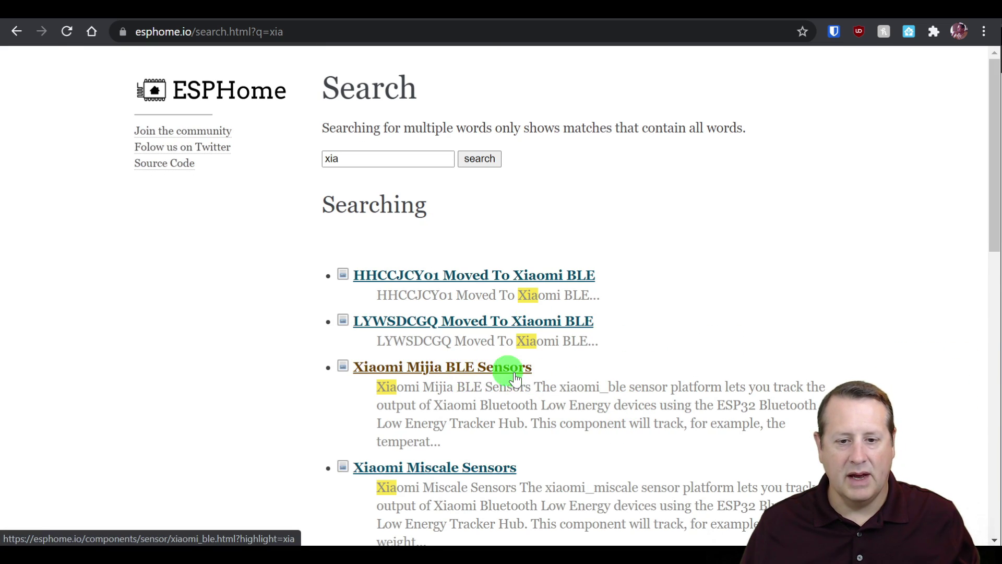
Open the Xiaomi Mijia BLE Sensors page, scroll to the LYWSD03MMC example and select its code.
click(496, 377)
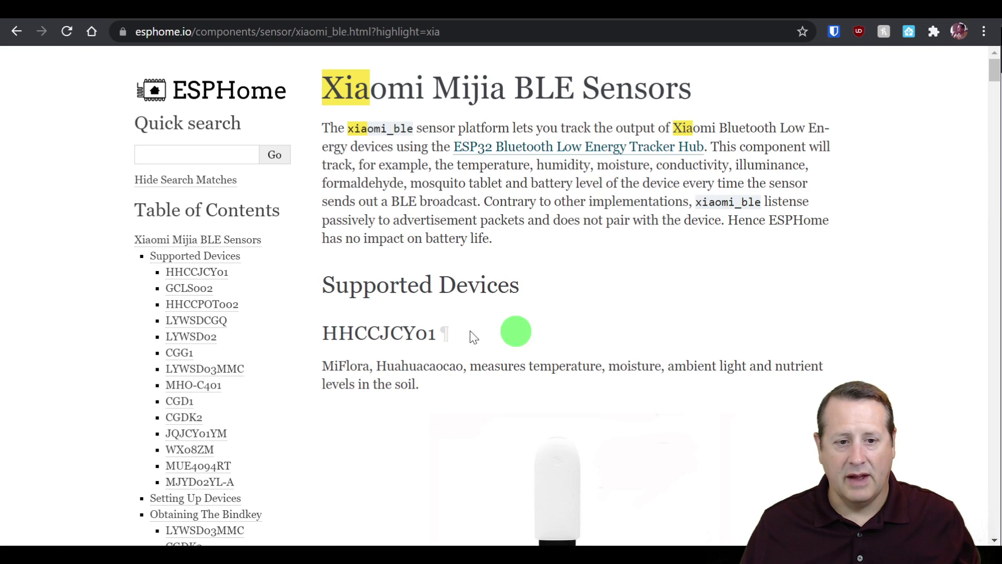
scroll(822, 365, down, 5)
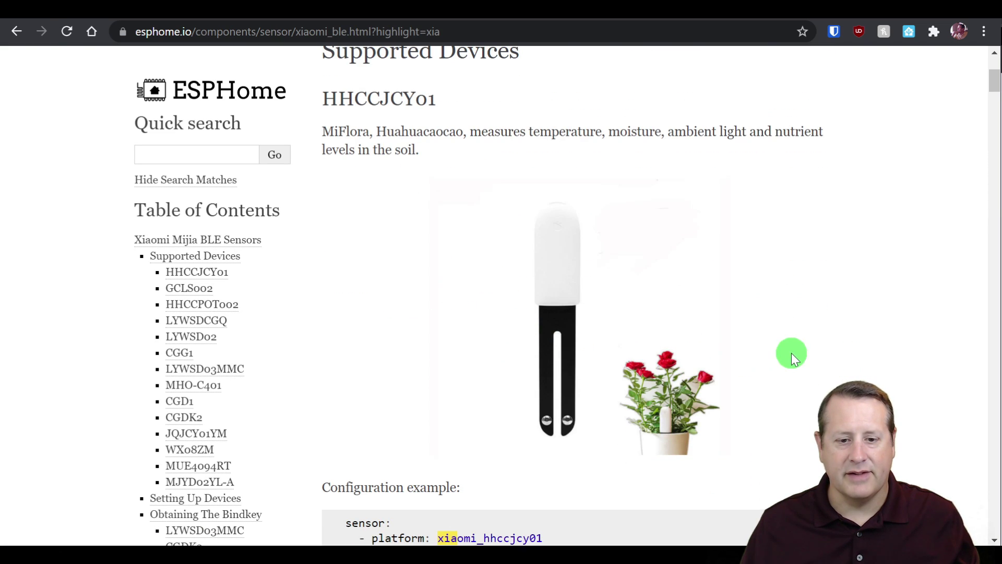
scroll(794, 356, down, 14)
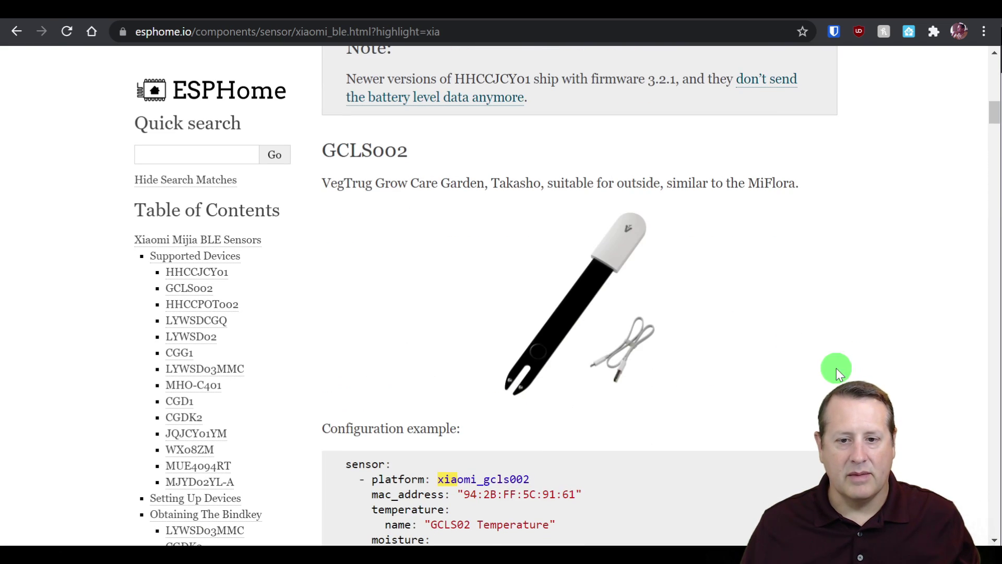
scroll(836, 368, down, 9)
scroll(886, 365, down, 9)
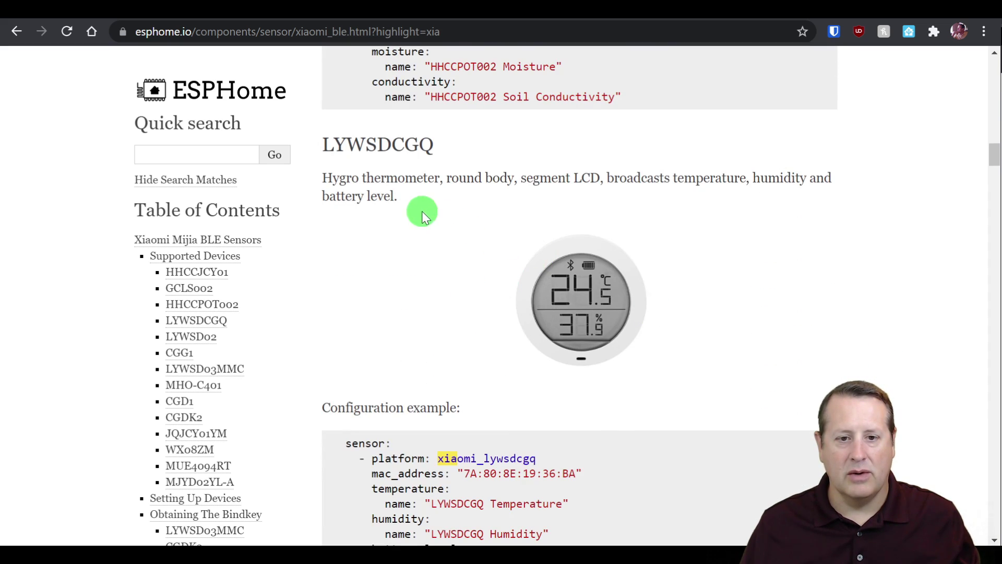
scroll(440, 275, down, 9)
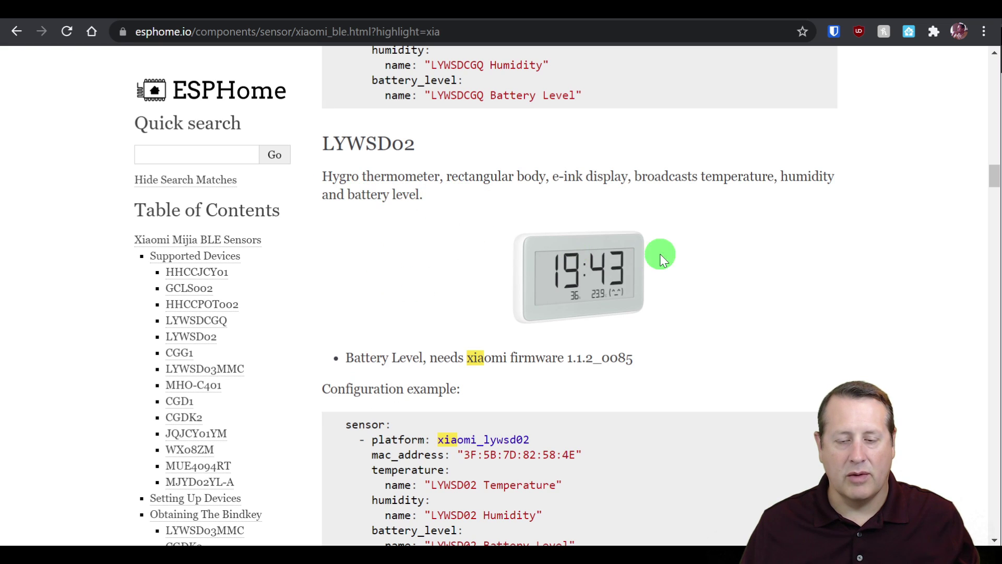
scroll(481, 290, down, 9)
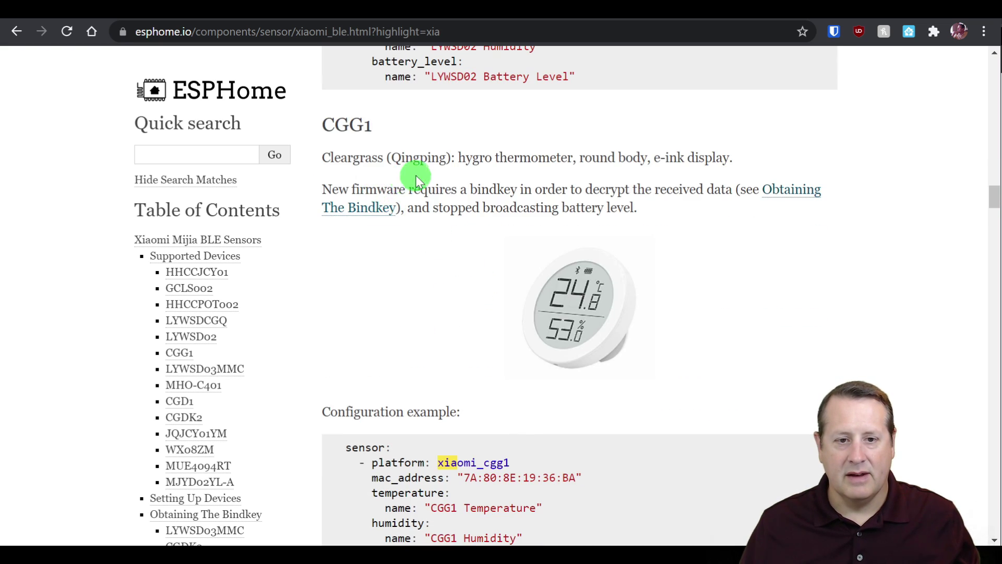
scroll(473, 287, down, 6)
scroll(470, 286, down, 4)
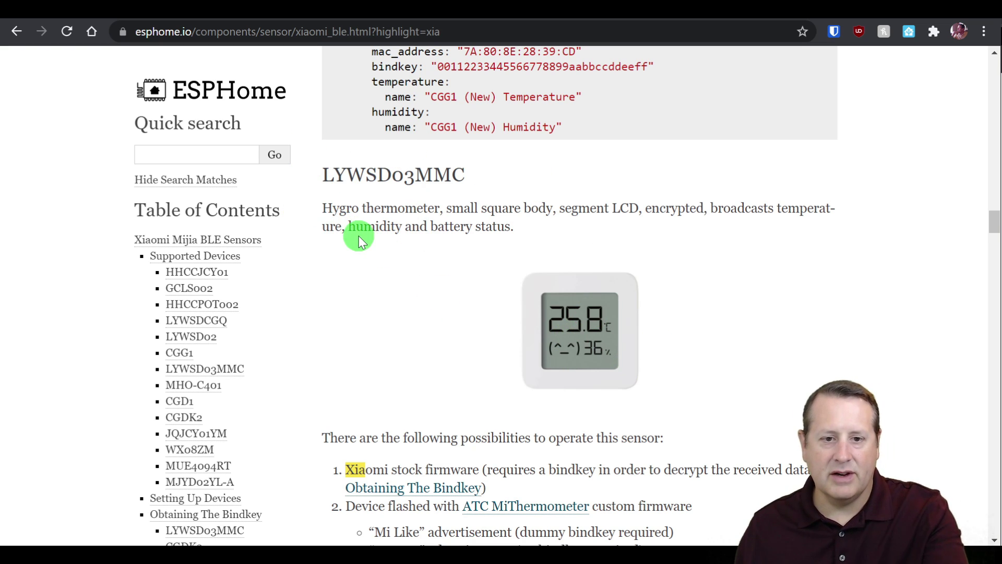
scroll(397, 209, up, 3)
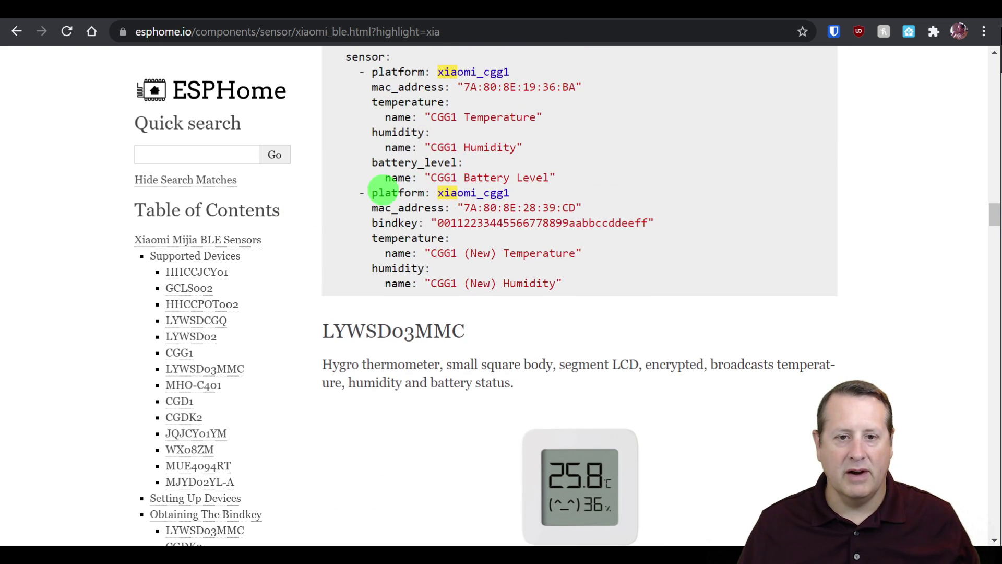
scroll(376, 178, up, 2)
scroll(389, 204, down, 1)
scroll(389, 203, down, 6)
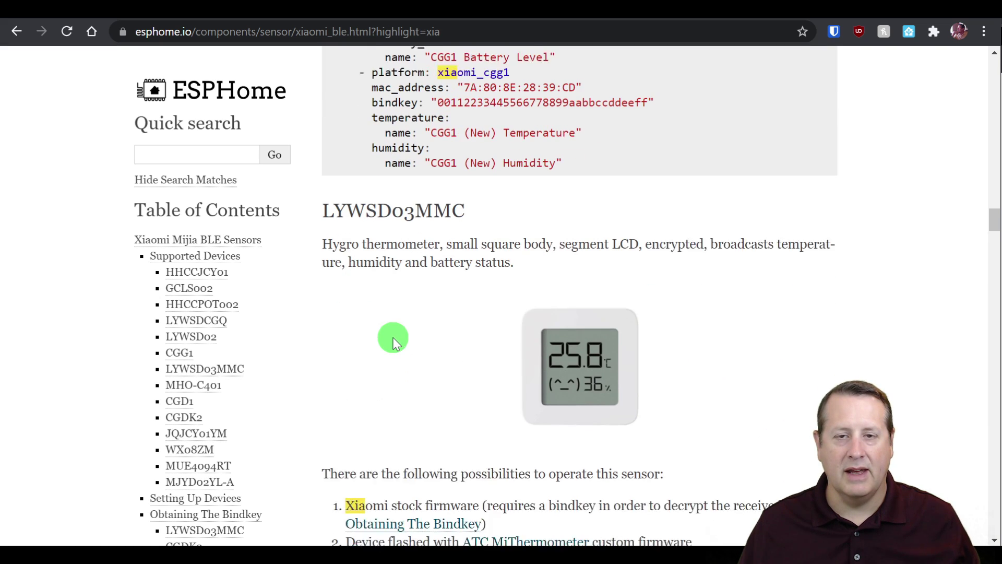
scroll(408, 313, down, 3)
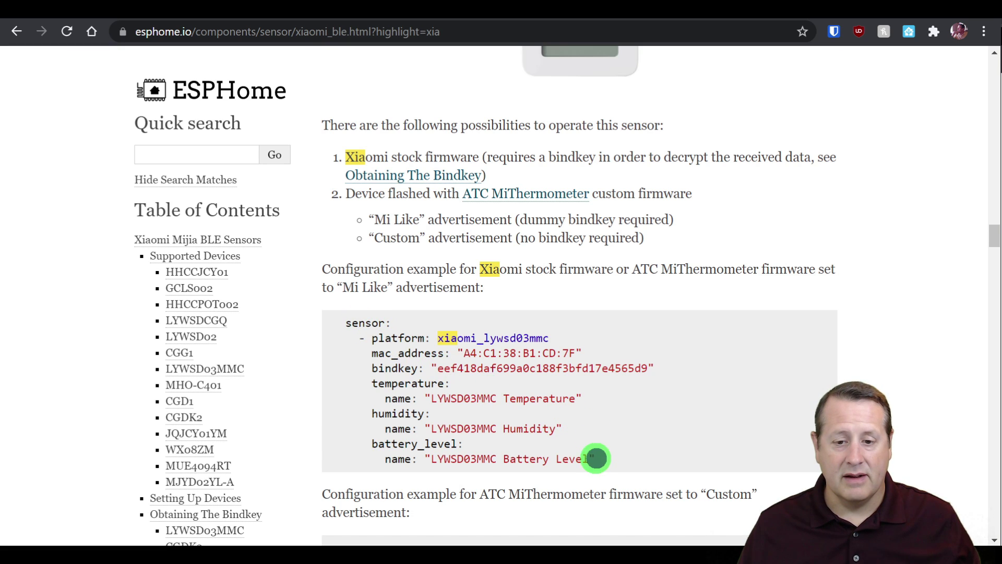
drag(596, 458, 349, 324)
Copy the selected xiaomi_lywsd03mmc example code and return to the ESPHome dashboard.
right_click(411, 349)
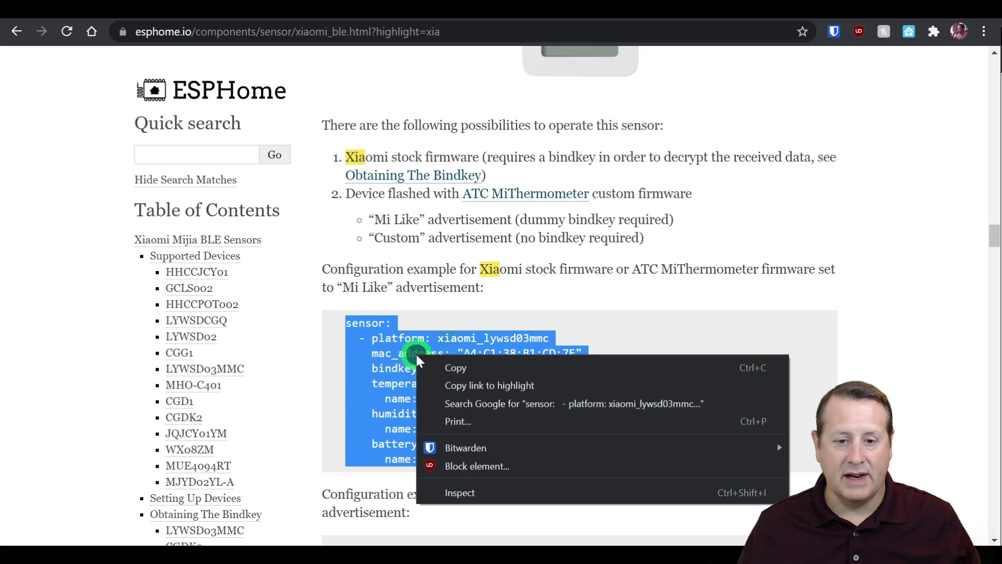
click(445, 368)
key(ctrl+Tab)
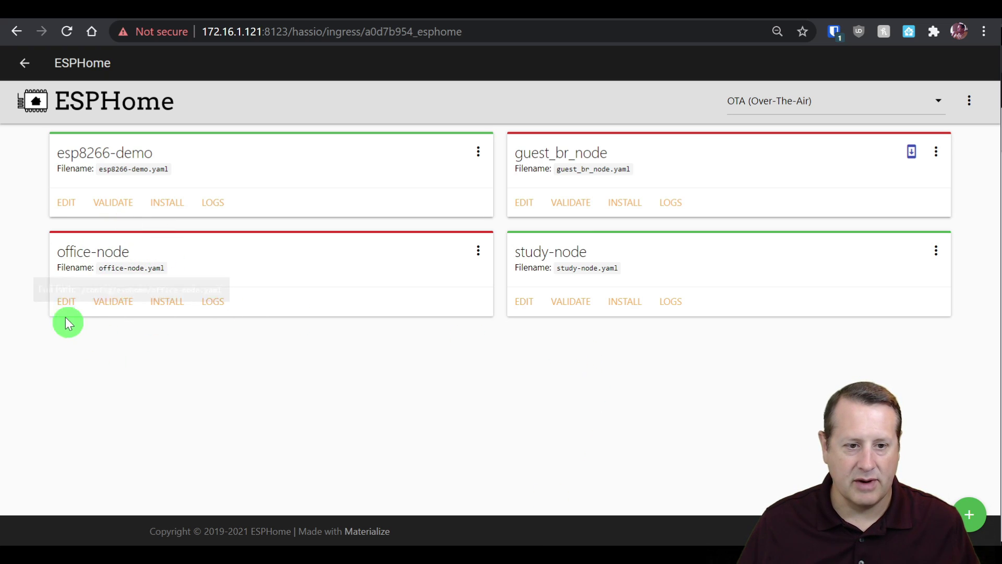
Paste the xiaomi_lywsd03mmc sensor block below captive_portal in office-node.yaml and enlarge the text.
click(68, 302)
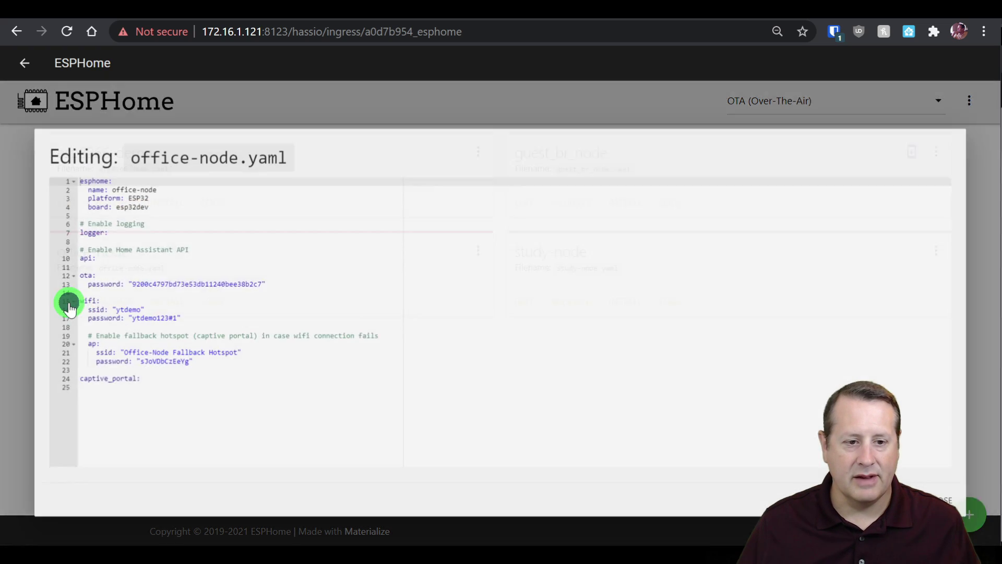
click(149, 382)
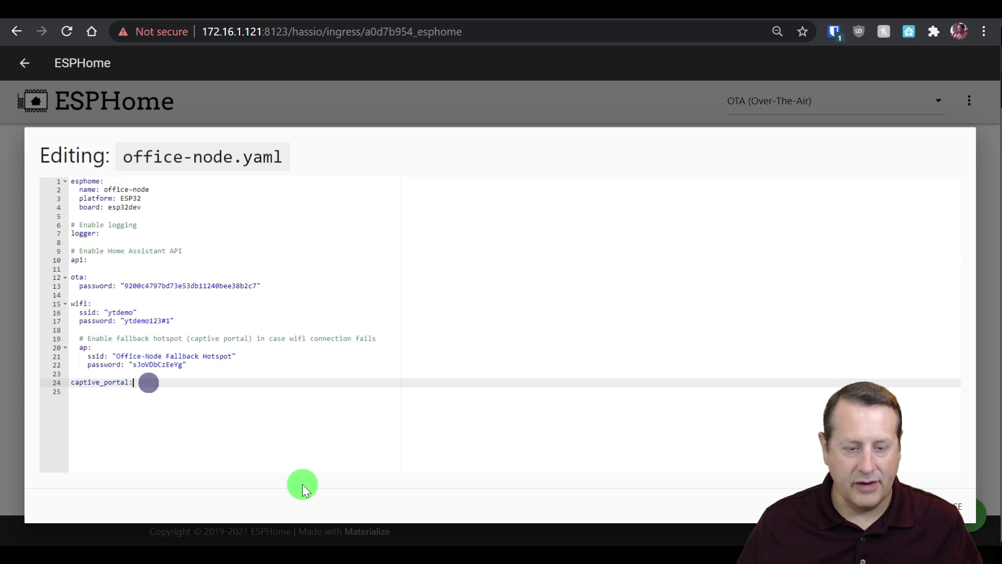
key(Return)
key(Return)
key(ctrl+v)
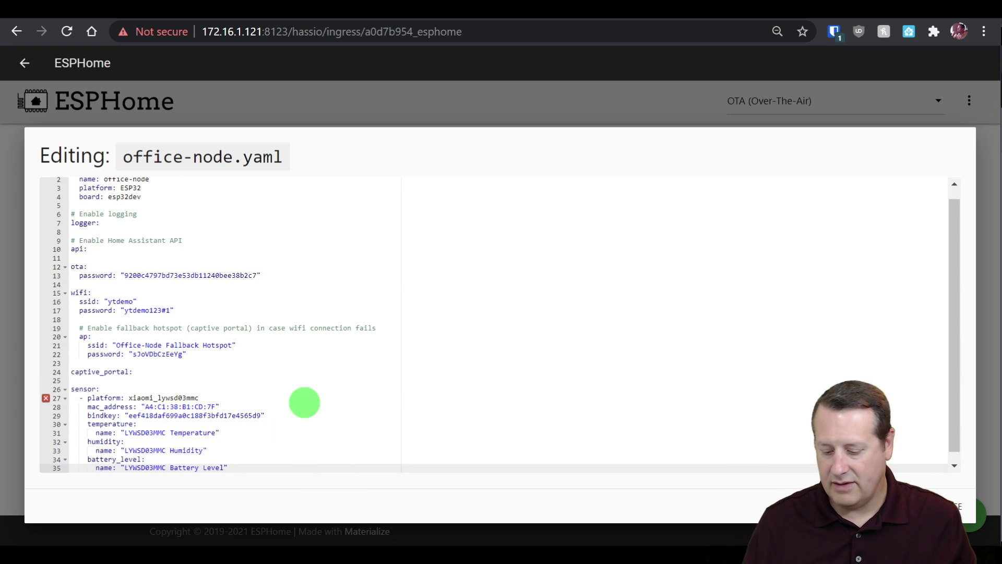
key(ctrl+plus)
key(ctrl+plus)
key(ctrl+plus)
scroll(304, 402, down, 3)
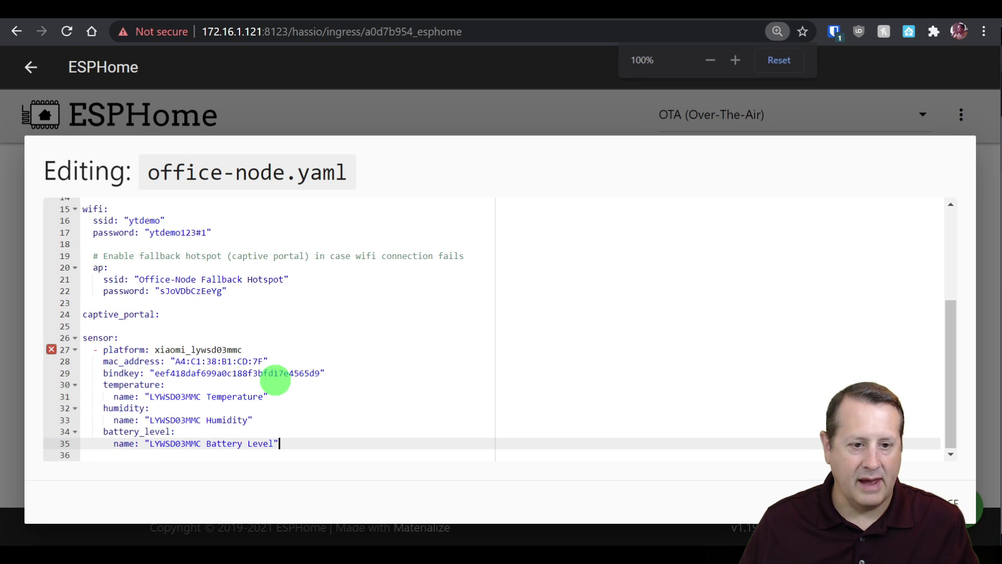
mouse_move(49, 349)
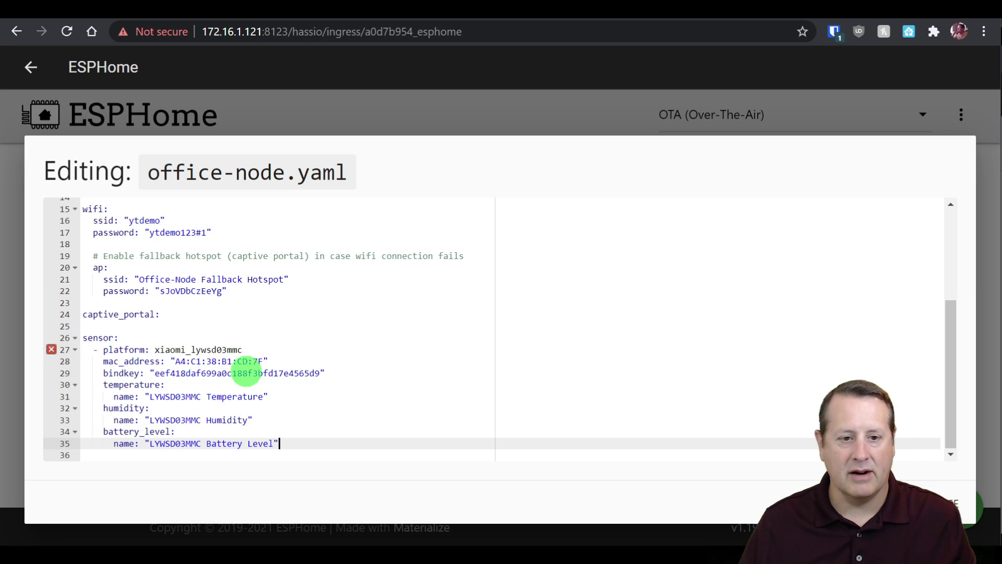
scroll(240, 369, up, 3)
Open a new line below 'board: esp32dev' in office-node.yaml for esp32_ble_tracker.
click(200, 238)
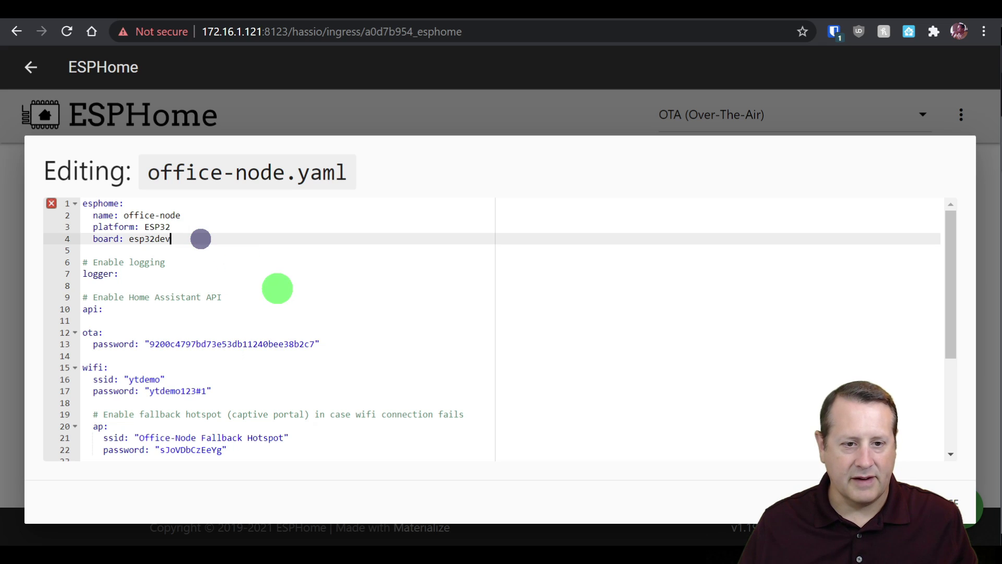
key(Return)
key(Return)
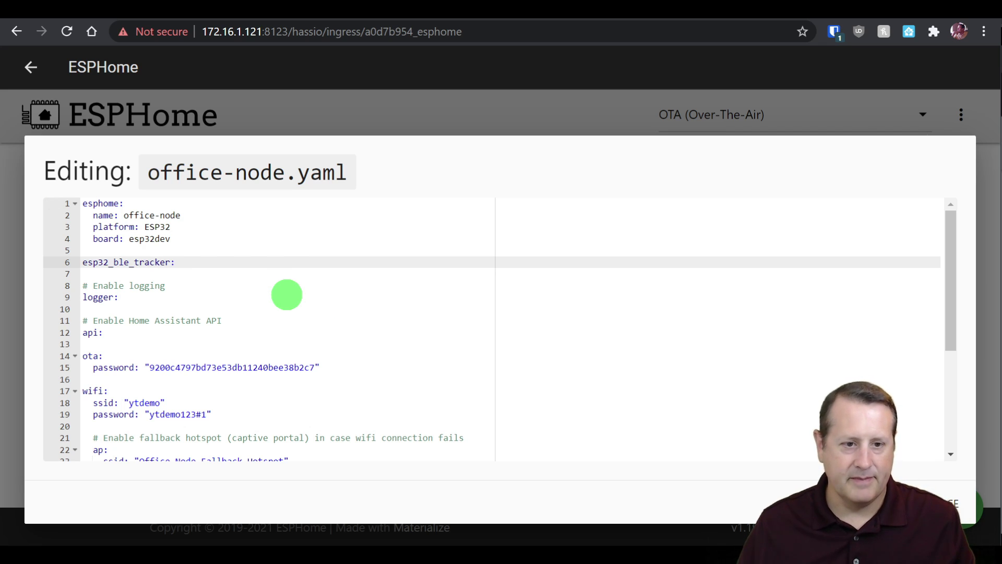
scroll(286, 323, down, 4)
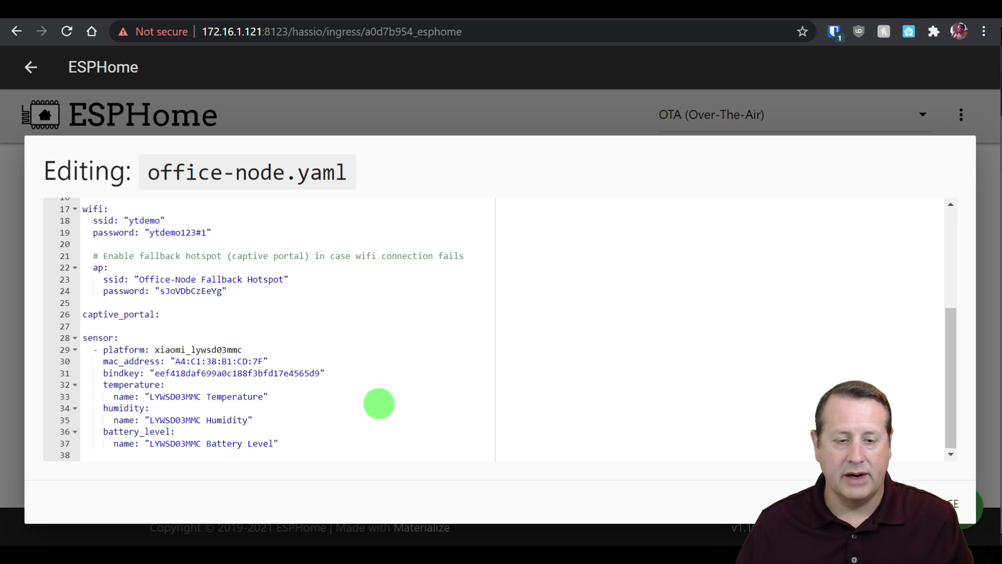
scroll(390, 419, up, 4)
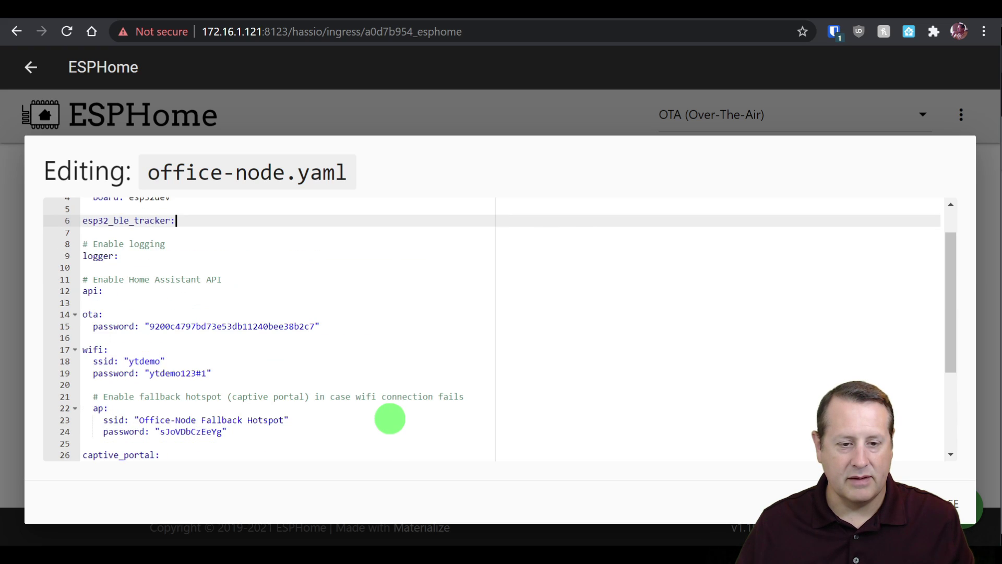
scroll(352, 371, down, 2)
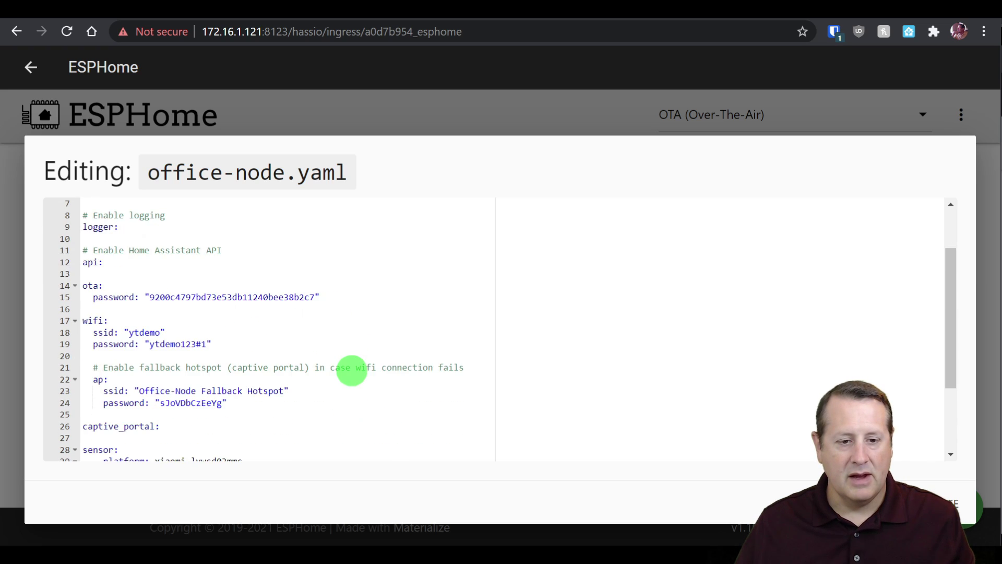
scroll(351, 369, up, 2)
scroll(351, 369, down, 4)
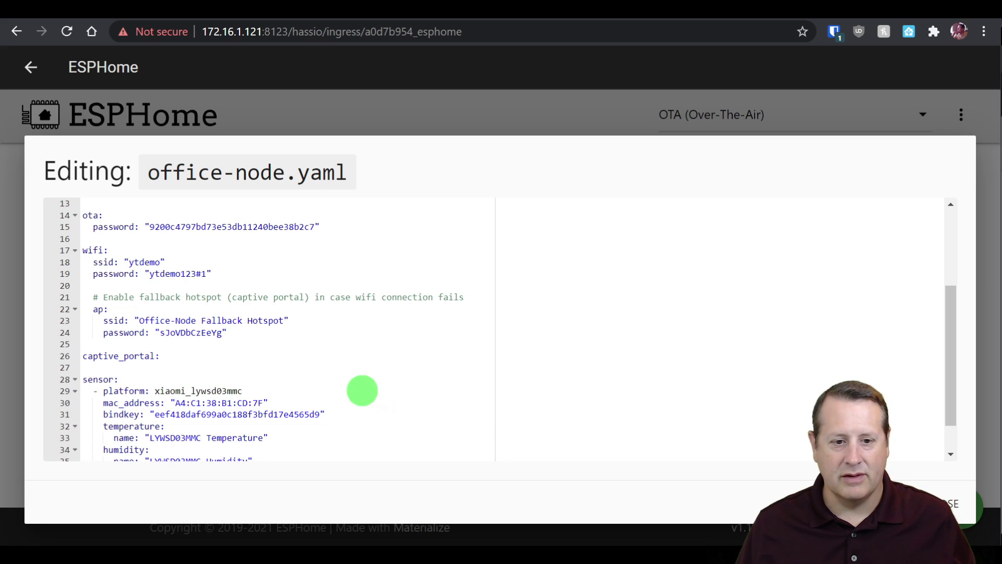
scroll(362, 390, down, 2)
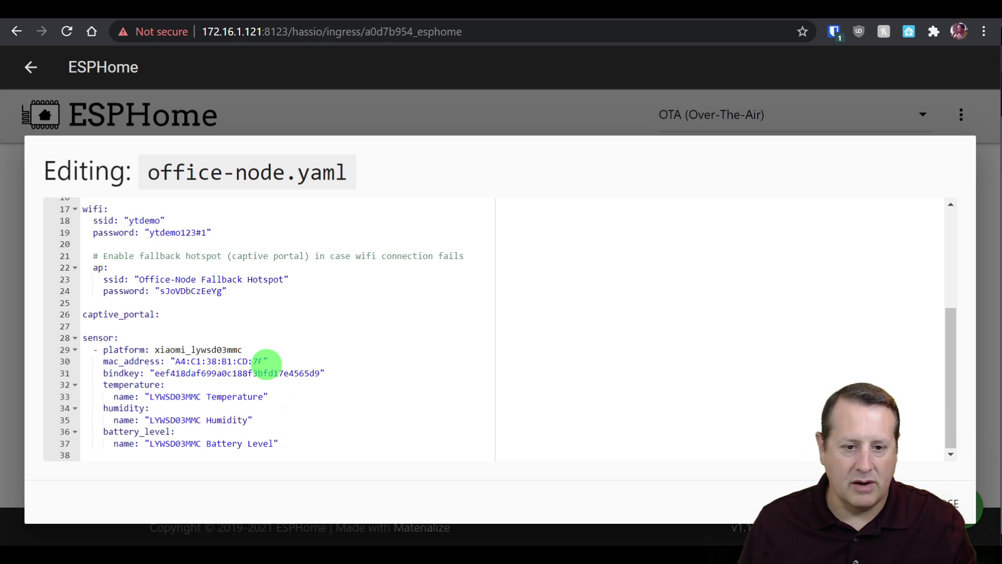
click(259, 361)
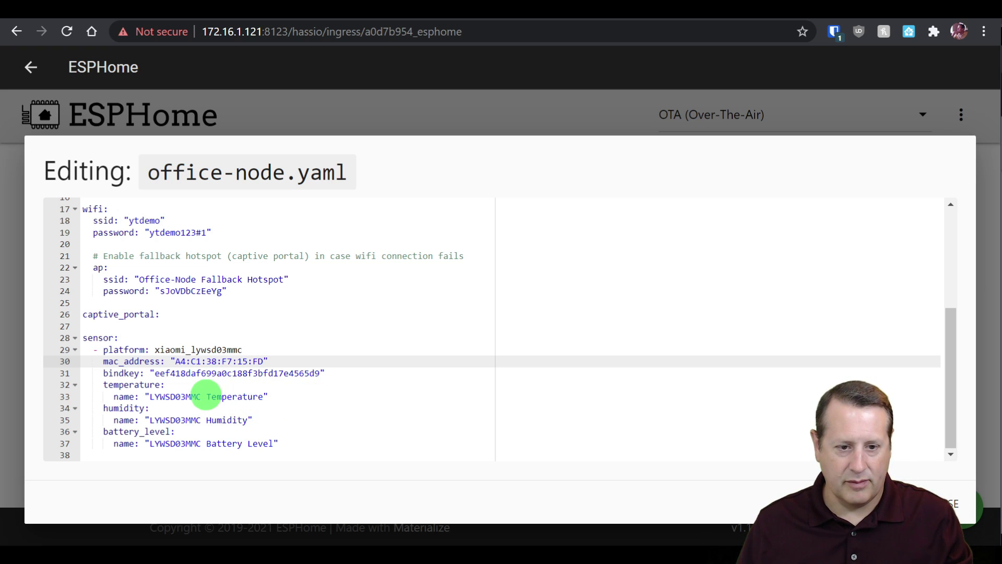
Rename the temperature and humidity readings to Office Temperature and Office Humidity.
click(203, 395)
key(BackSpace)
key(BackSpace)
key(BackSpace)
key(BackSpace)
key(BackSpace)
key(BackSpace)
key(BackSpace)
key(BackSpace)
key(BackSpace)
key(BackSpace)
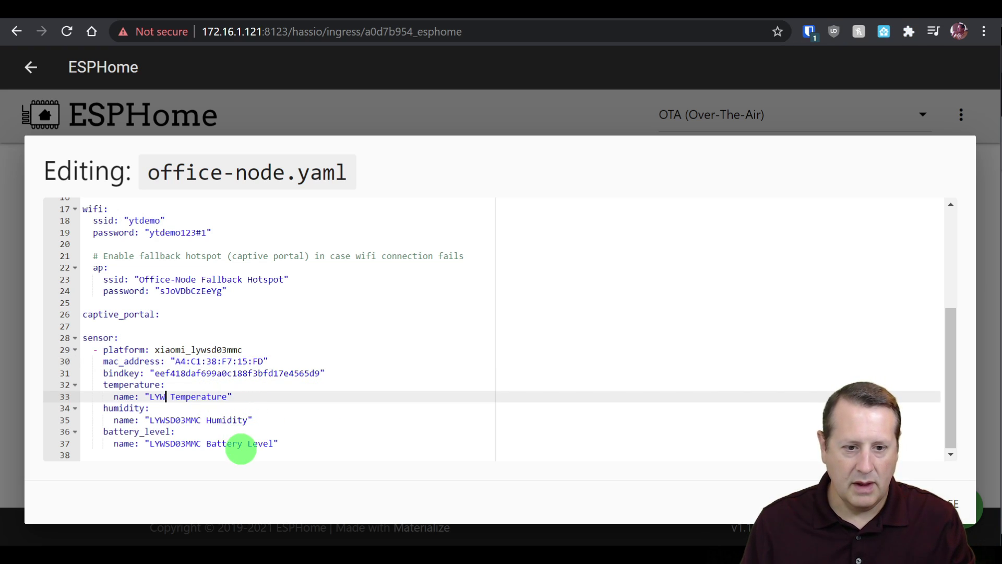
text(Office)
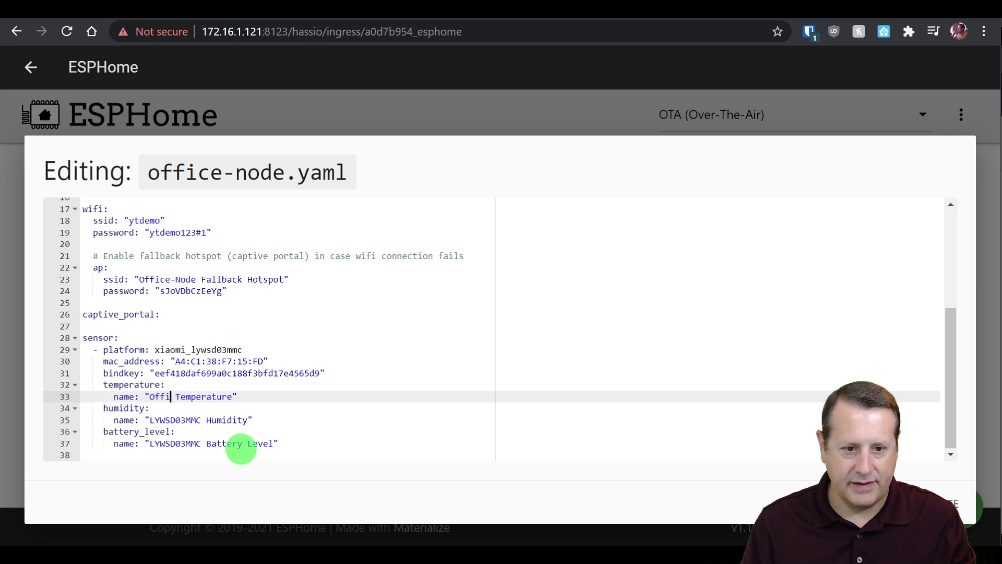
key(Down)
key(Right)
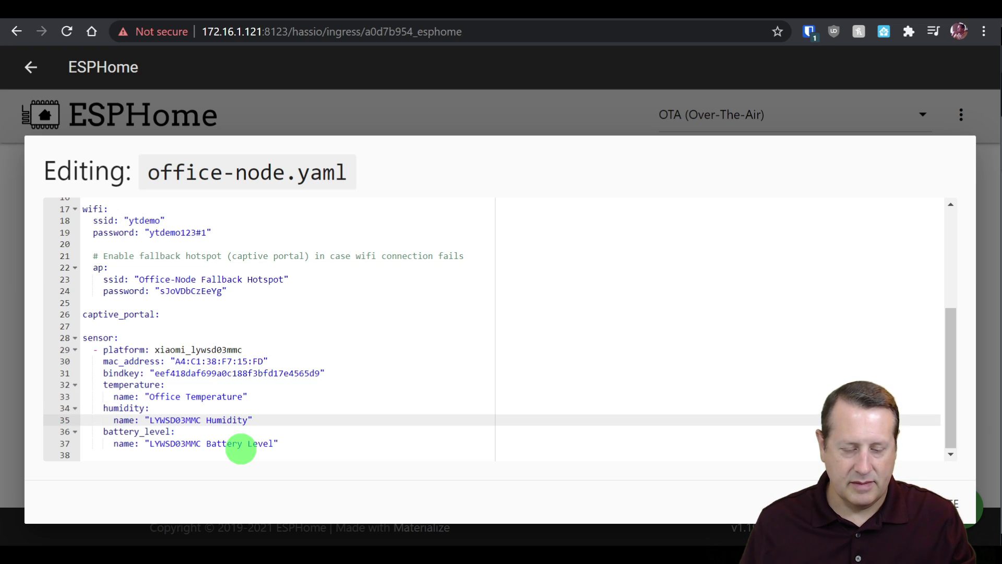
click(200, 420)
key(BackSpace)
key(BackSpace)
key(BackSpace)
key(BackSpace)
key(BackSpace)
key(BackSpace)
key(BackSpace)
key(BackSpace)
key(BackSpace)
key(BackSpace)
text(Off)
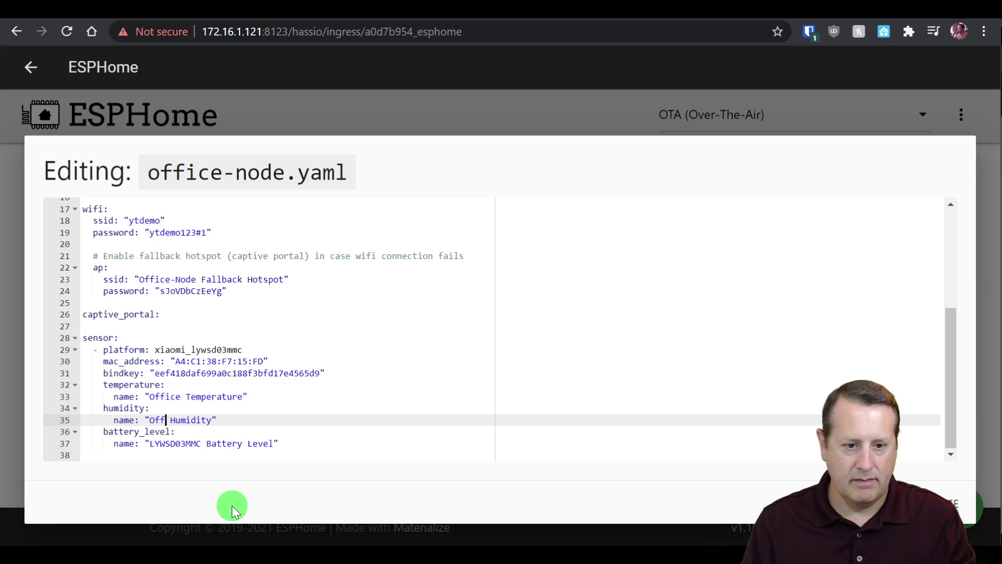
text(ice)
Rename the battery reading to Office Battery Level and save office-node.yaml.
click(198, 444)
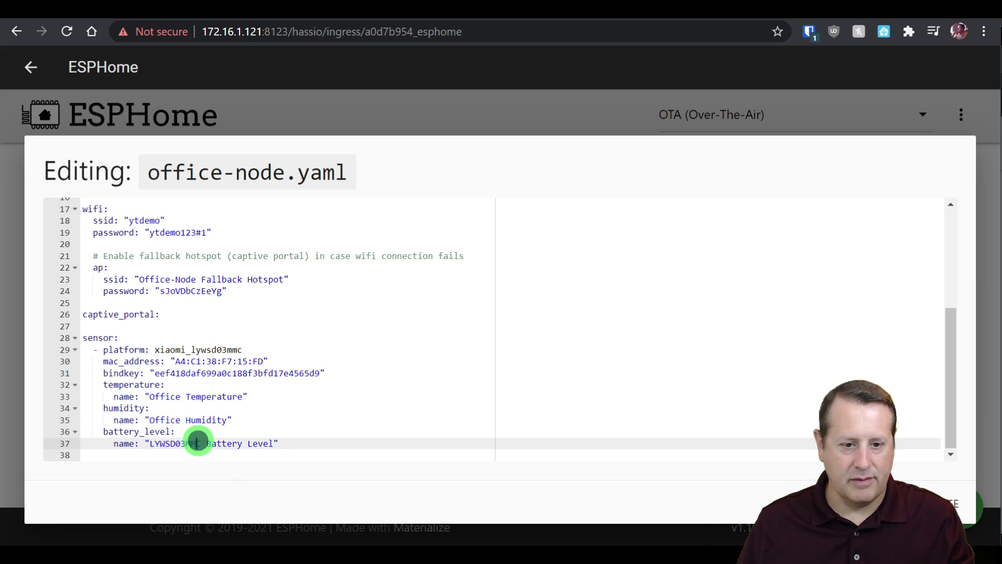
key(Right)
key(BackSpace)
key(BackSpace)
key(BackSpace)
key(BackSpace)
key(BackSpace)
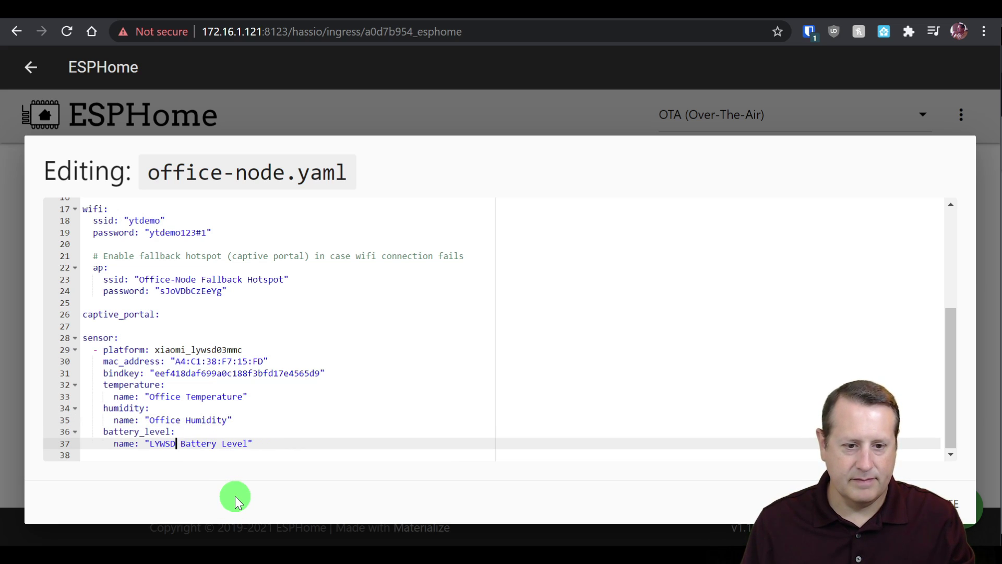
key(BackSpace)
key(BackSpace)
key(BackSpace)
key(BackSpace)
key(BackSpace)
text(Off)
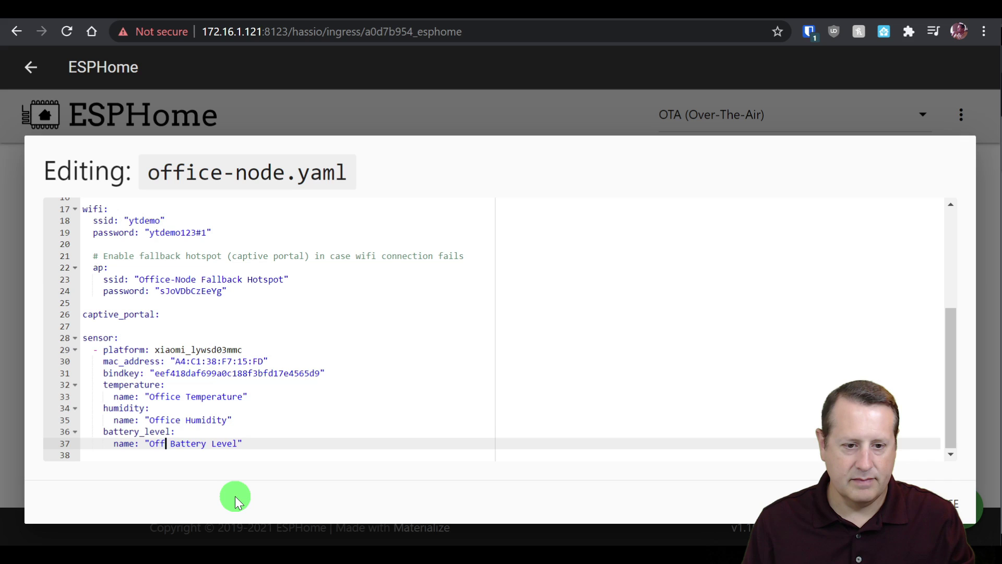
text(ice)
scroll(367, 374, up, 4)
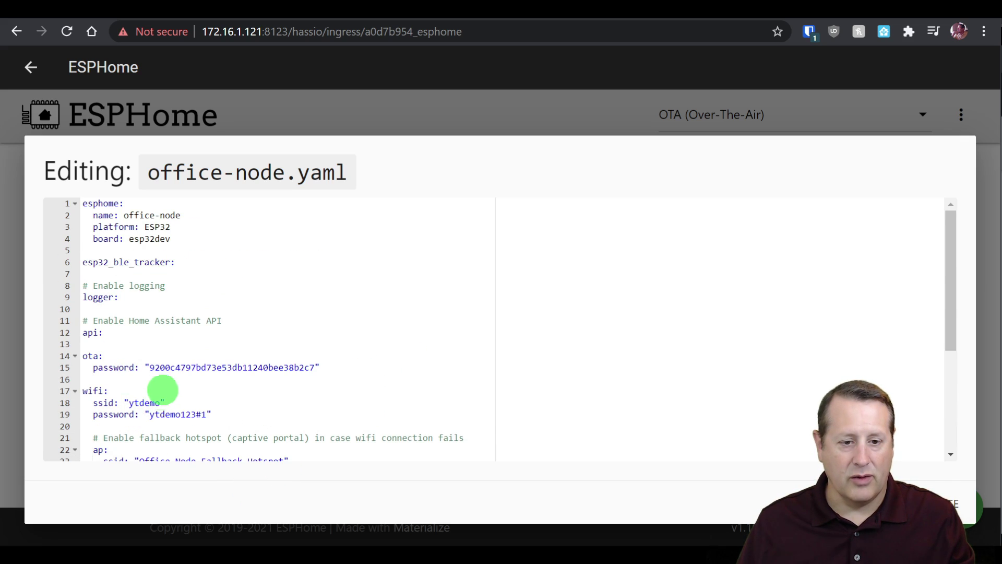
scroll(204, 381, down, 4)
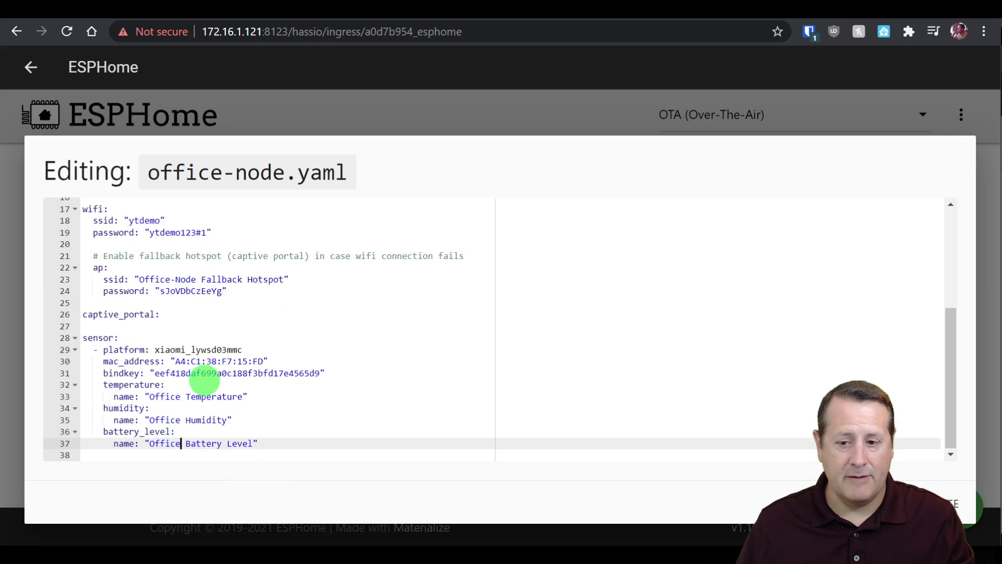
key(ctrl+s)
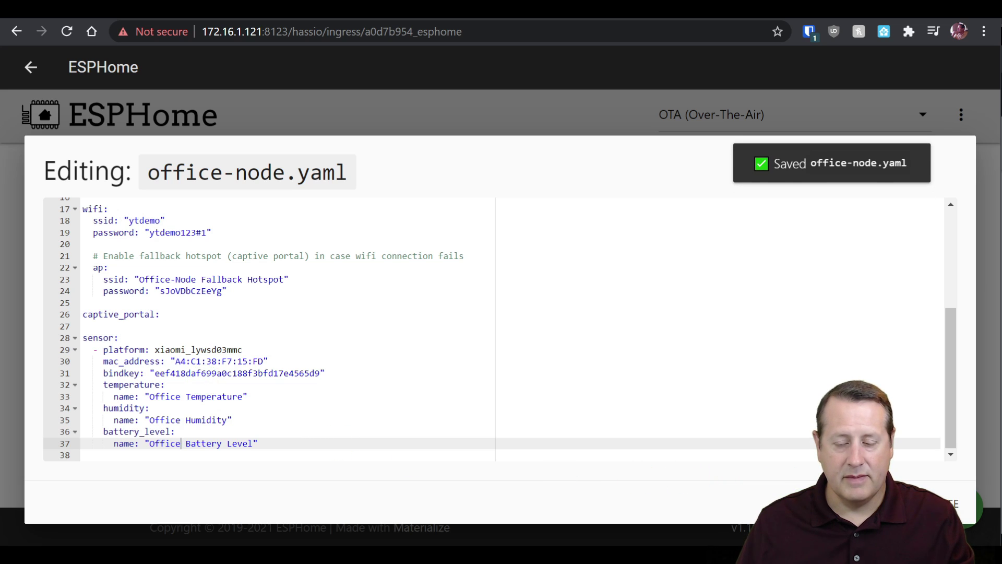
Close the editor, validate the office-node configuration and dismiss the results.
click(951, 504)
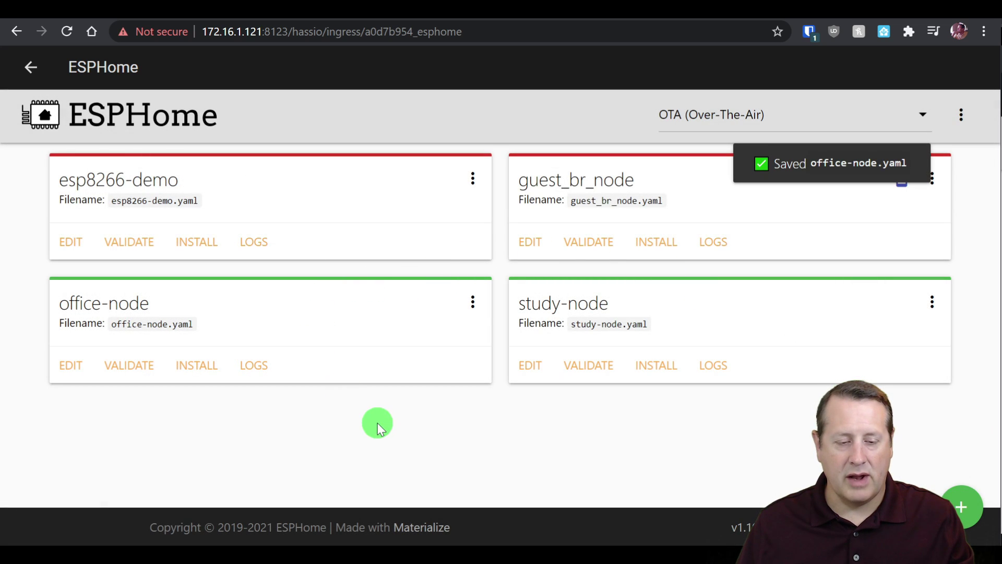
click(129, 365)
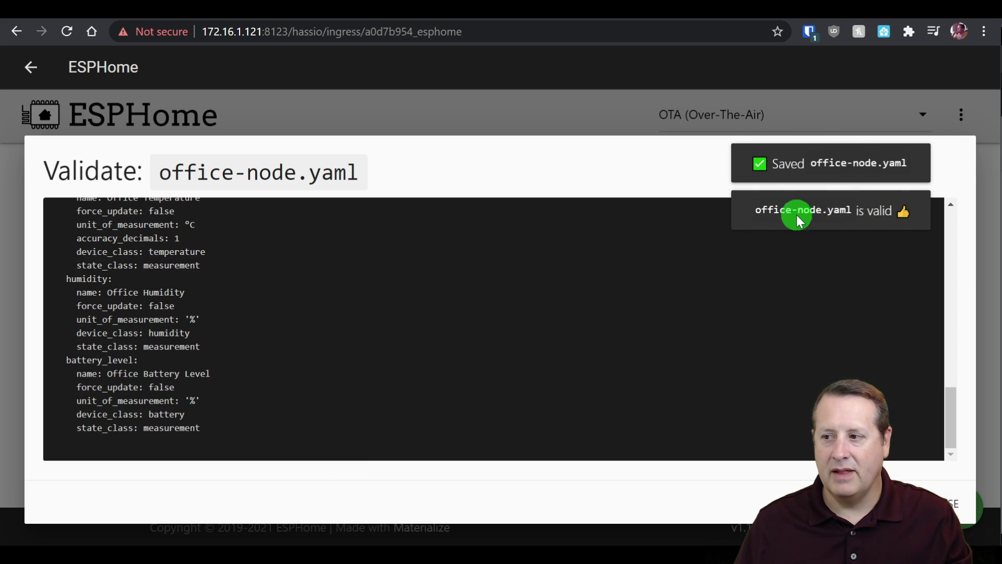
click(956, 508)
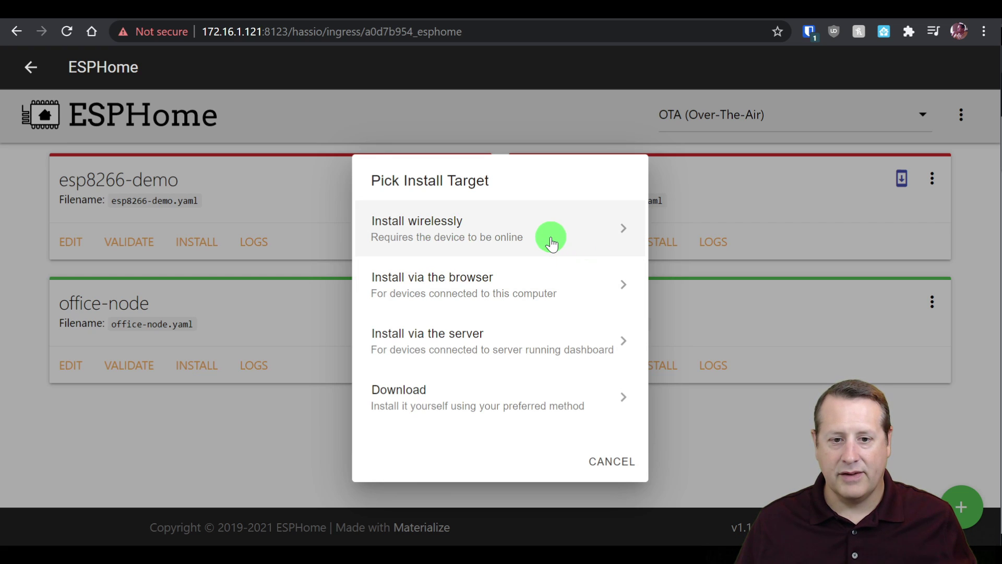
Flash office-node through the browser over the CP2104 USB to UART (COM9) port.
click(492, 301)
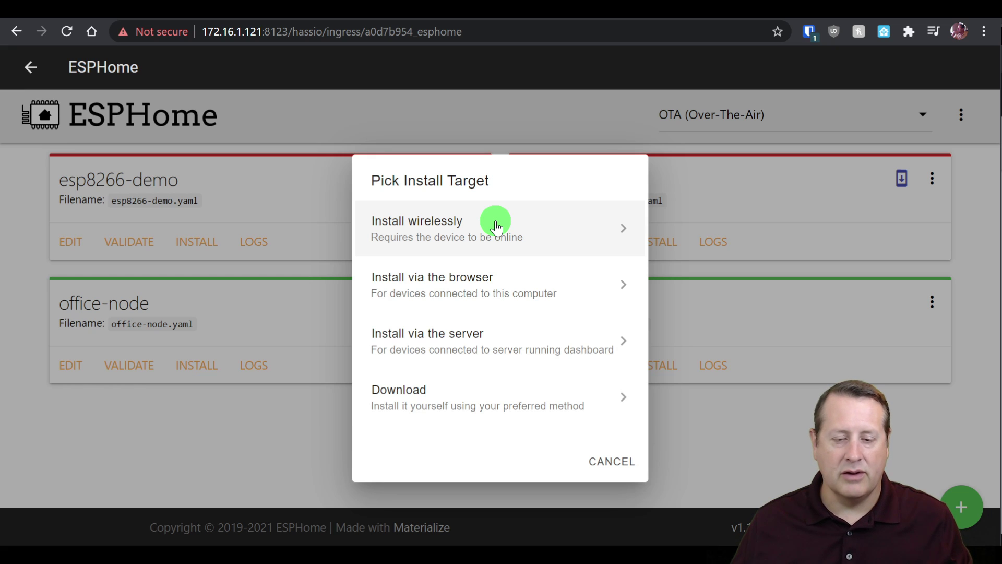
click(493, 287)
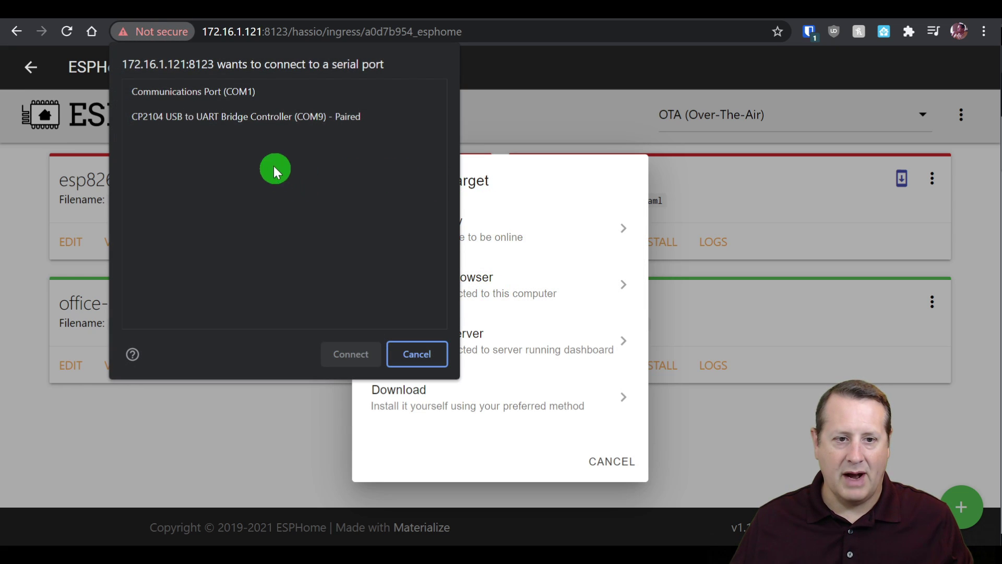
click(217, 117)
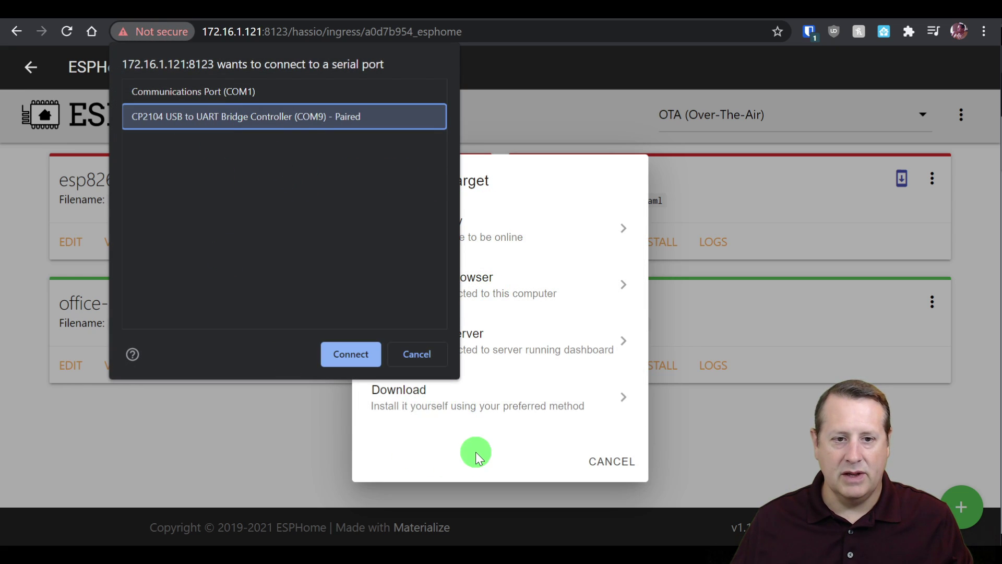
click(358, 356)
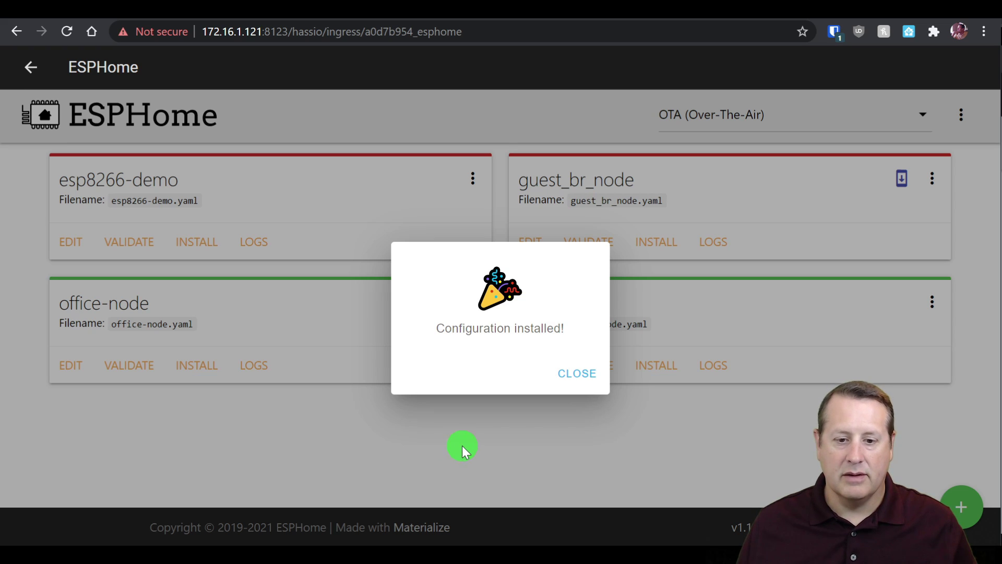
click(579, 374)
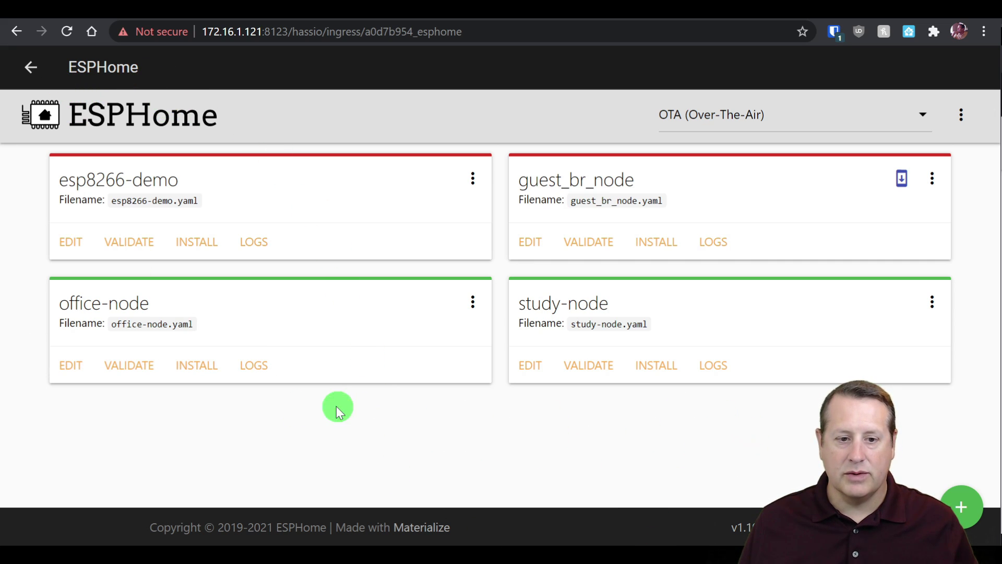
Check office-node's live logs for Office Temperature 25.4 °C and Humidity 48%, then stop them.
click(252, 368)
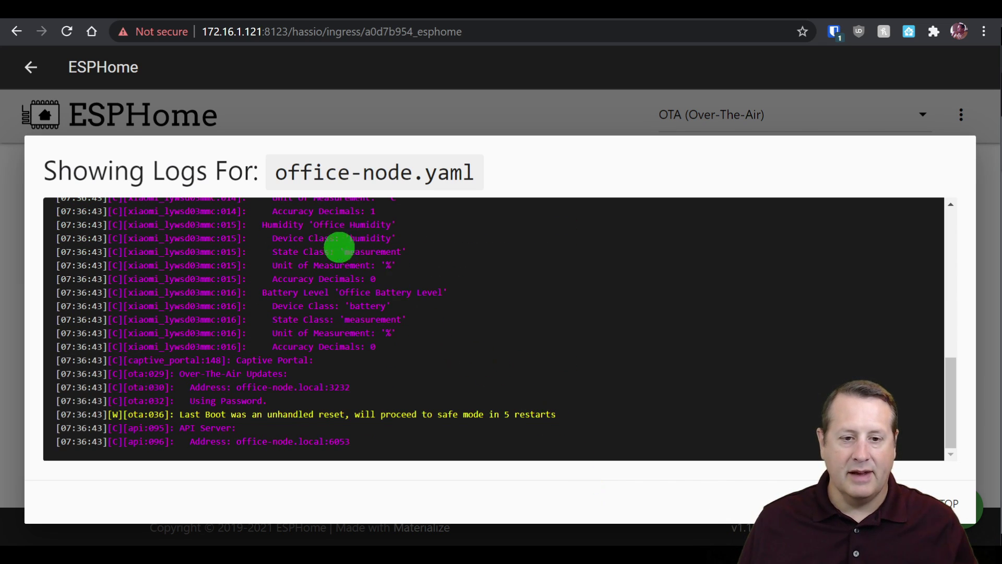
scroll(337, 237, up, 2)
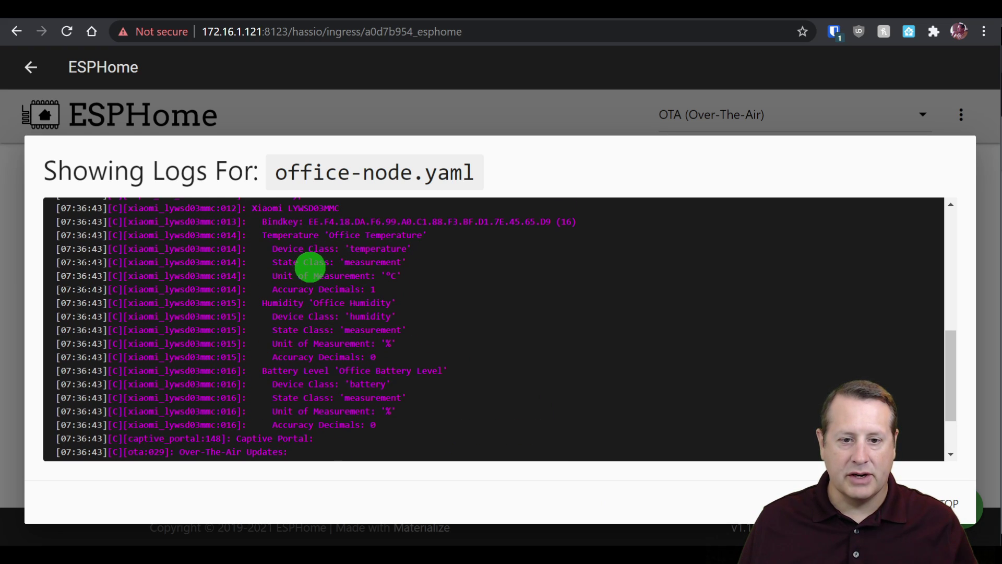
scroll(305, 288, down, 2)
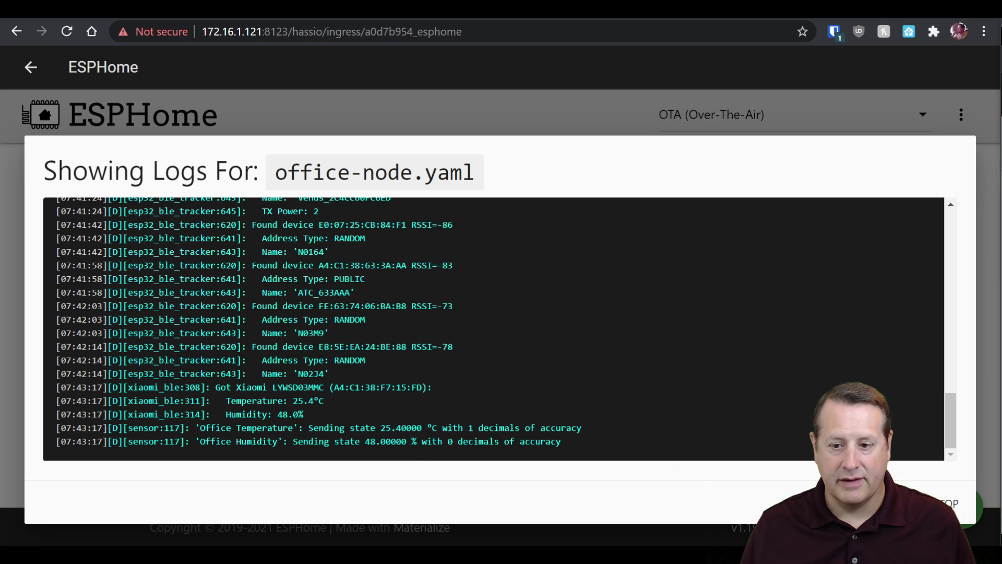
click(948, 504)
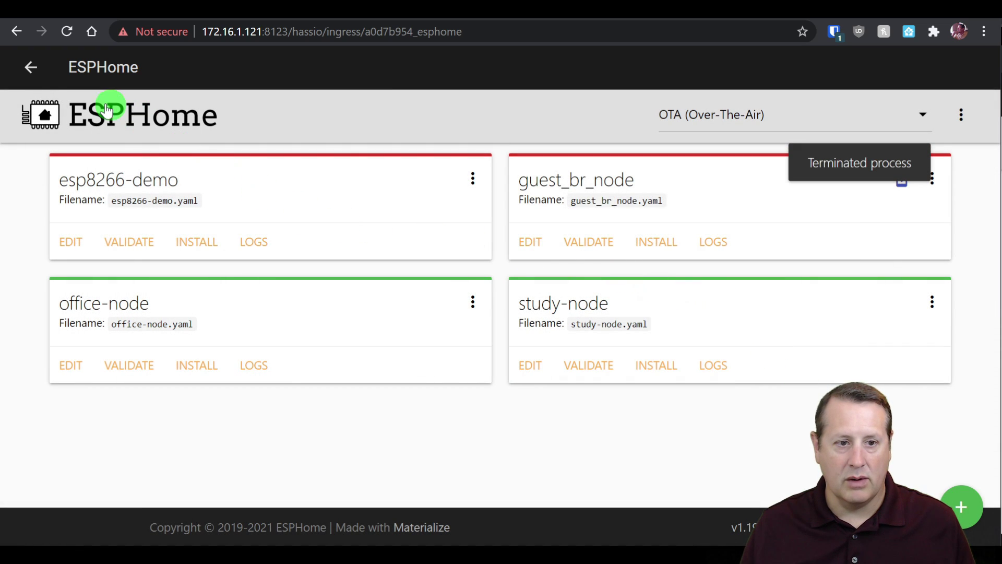
Return to Home Assistant and open the Developer Tools States page.
click(29, 68)
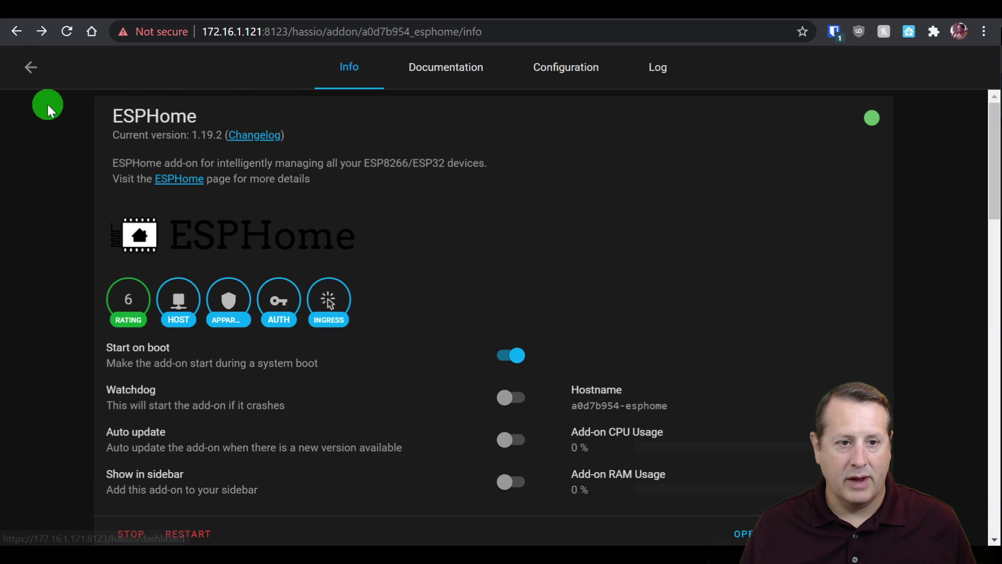
click(30, 68)
click(29, 70)
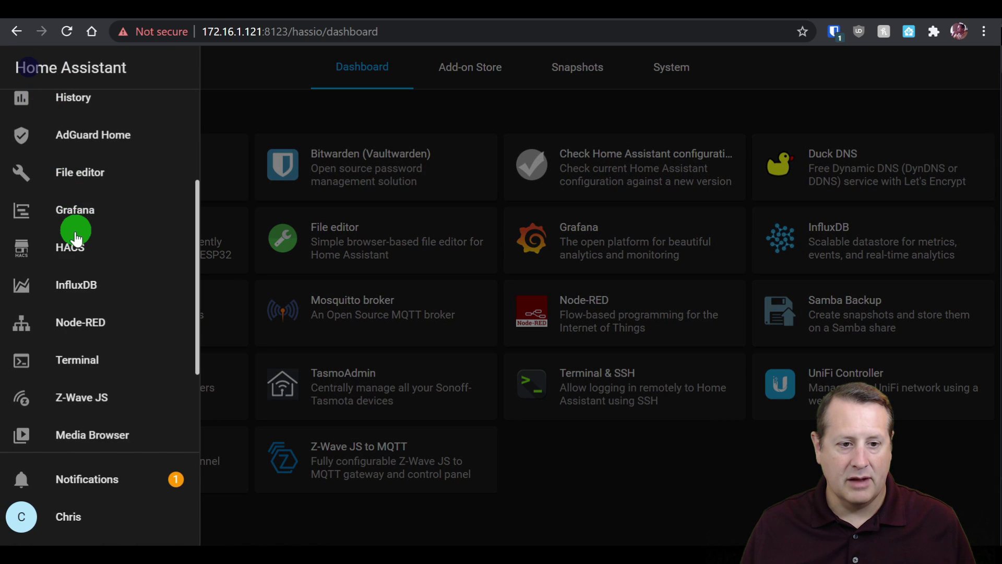
scroll(73, 292, down, 3)
click(107, 346)
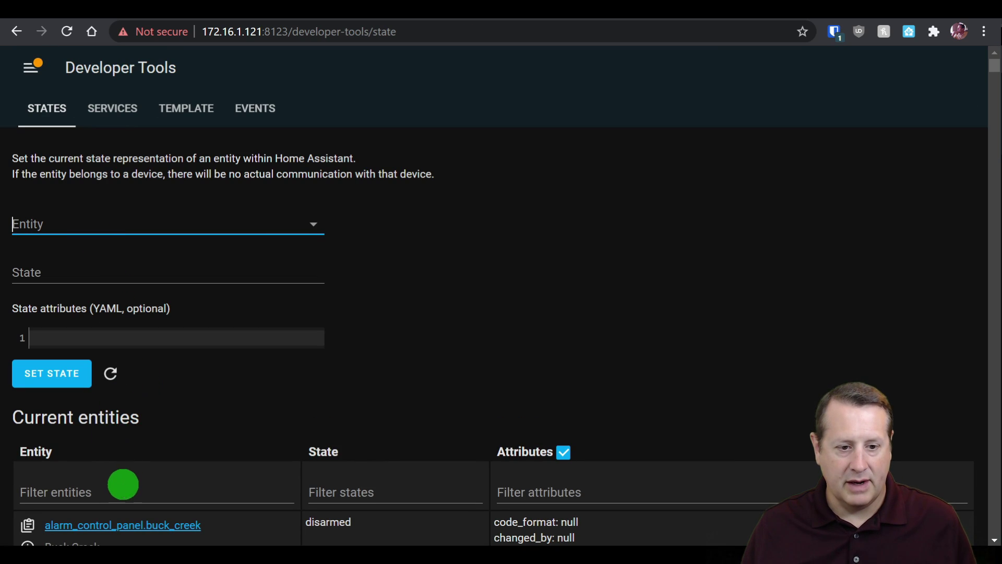
scroll(123, 484, down, 3)
Filter entities by office_te, then office_hu, showing 77.7 °F and 48%.
click(72, 336)
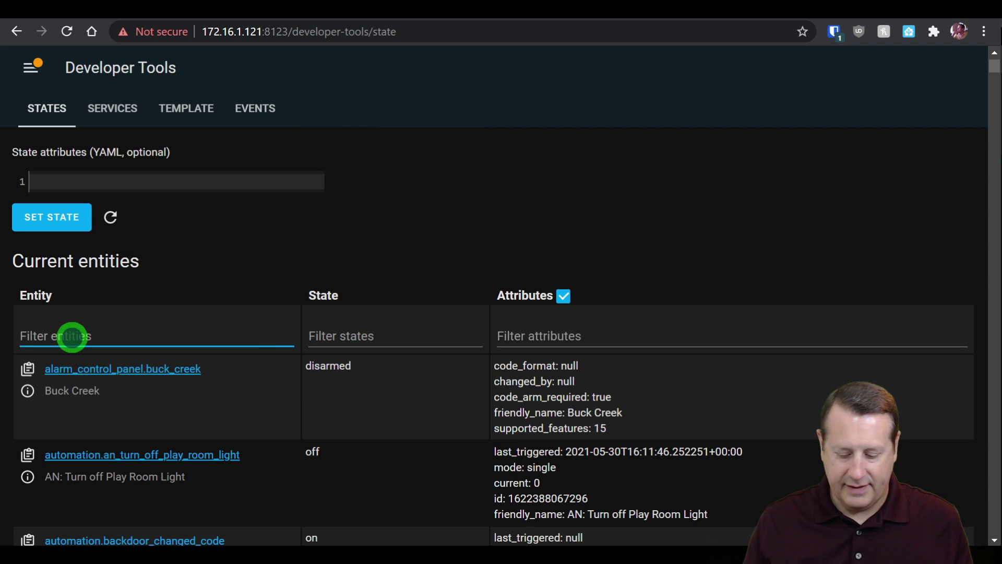
text(office)
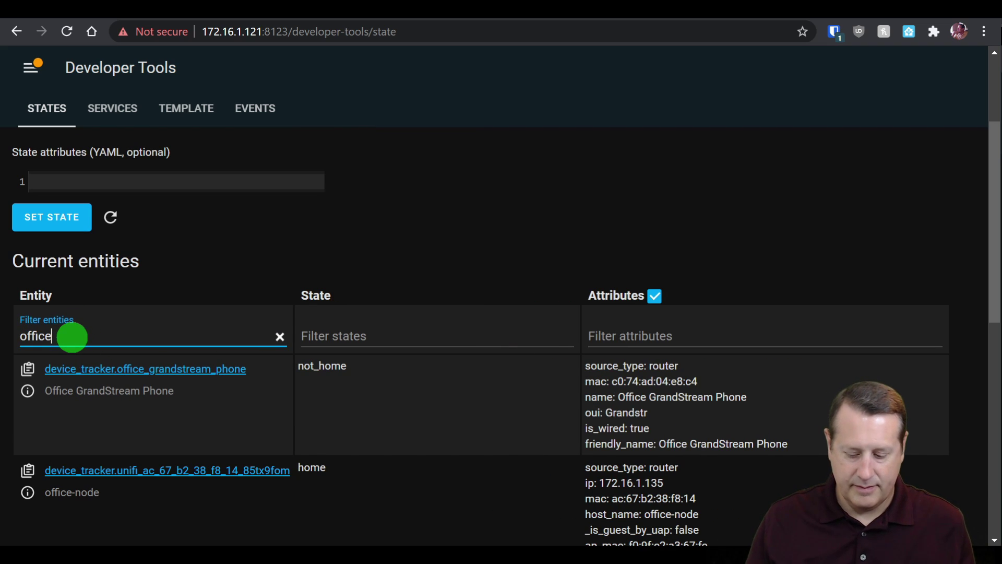
text(+t)
key(BackSpace)
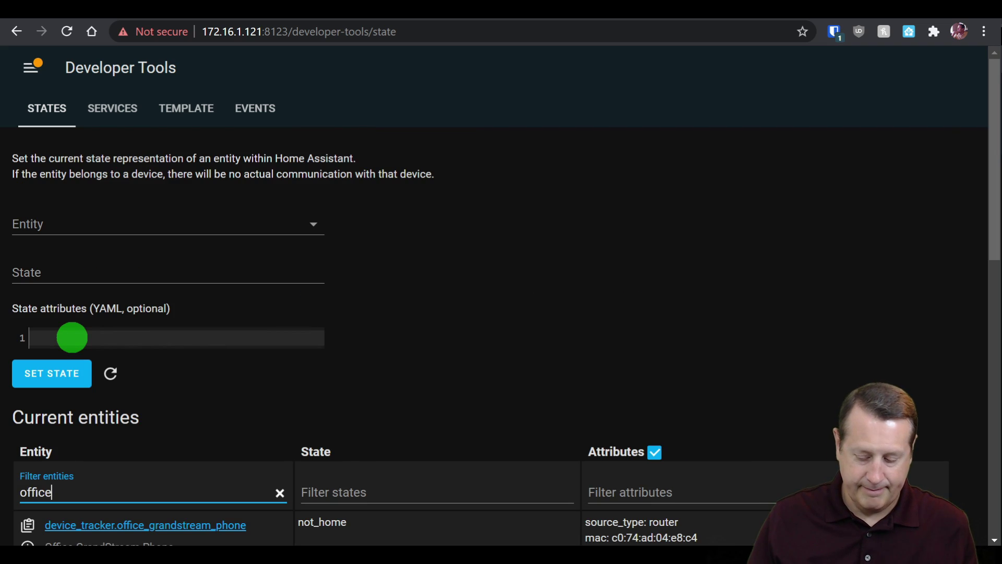
text(_te)
scroll(350, 406, down, 1)
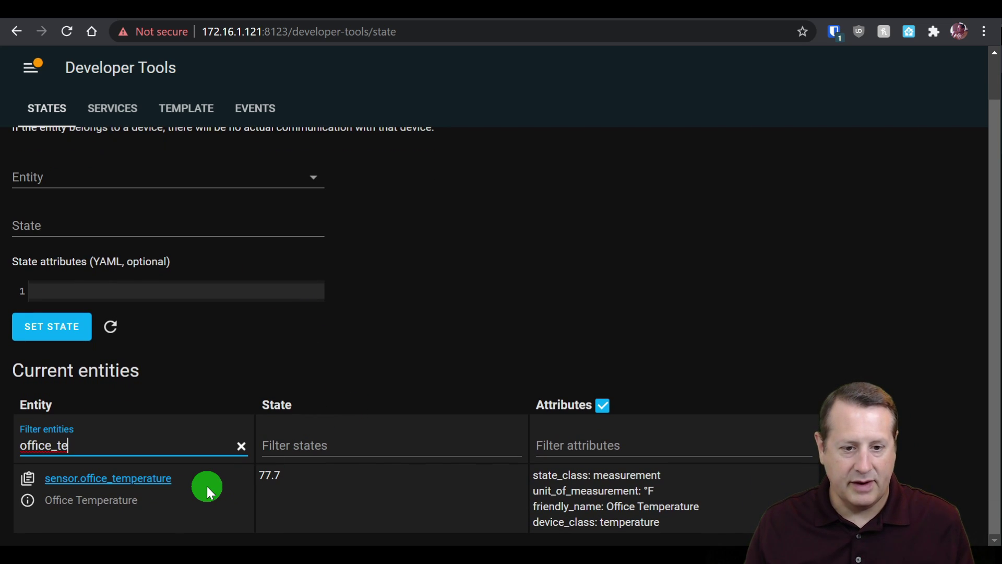
key(BackSpace)
key(BackSpace)
text(hu)
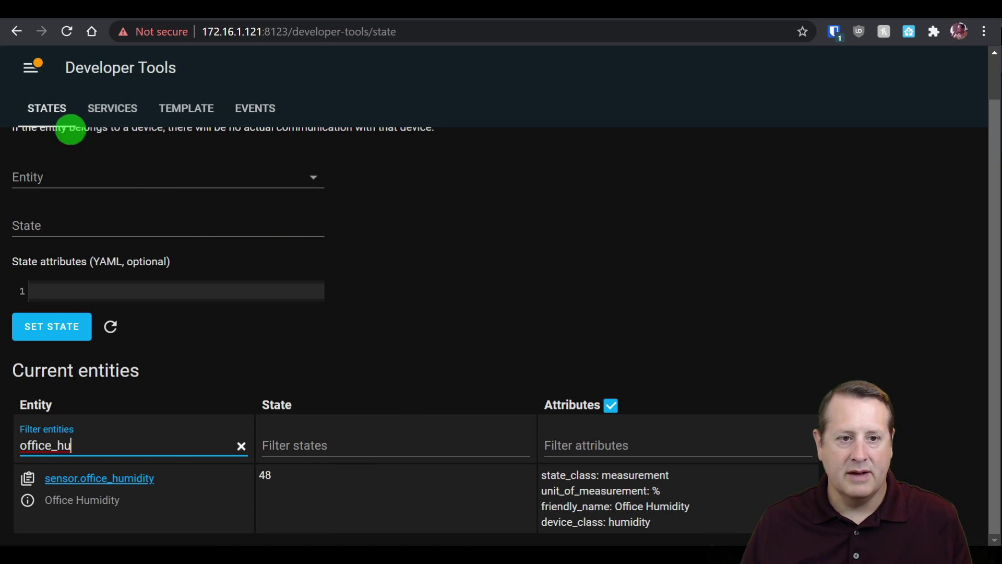
click(31, 67)
Open New Dash and scroll through its gauges, room temperatures, cameras and forecast.
click(68, 113)
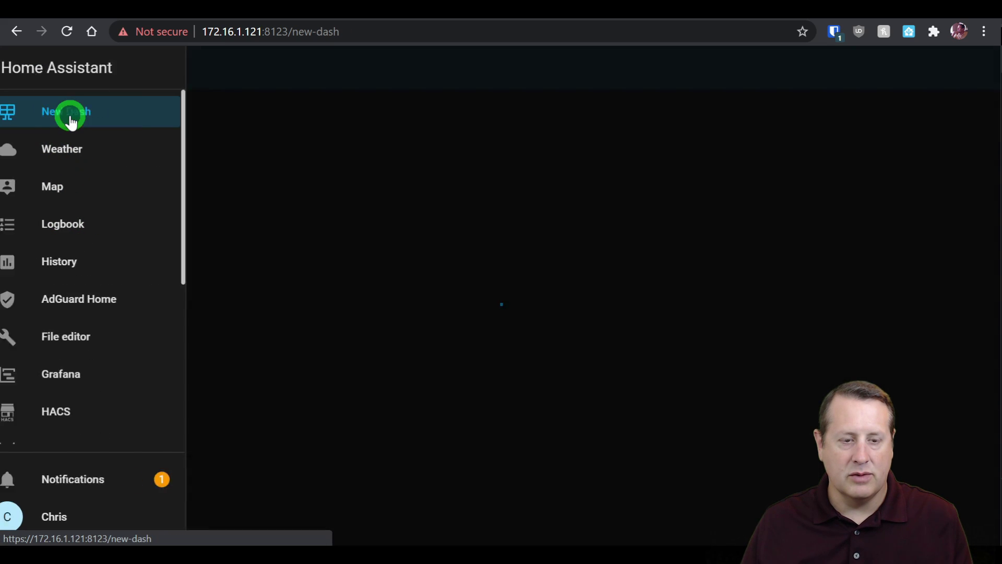
scroll(319, 418, down, 4)
scroll(290, 494, down, 2)
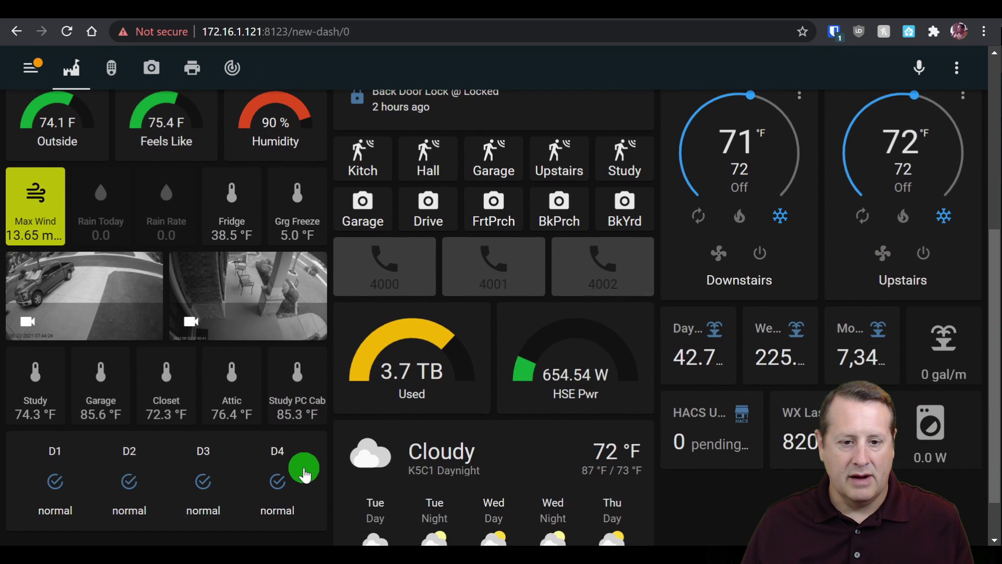